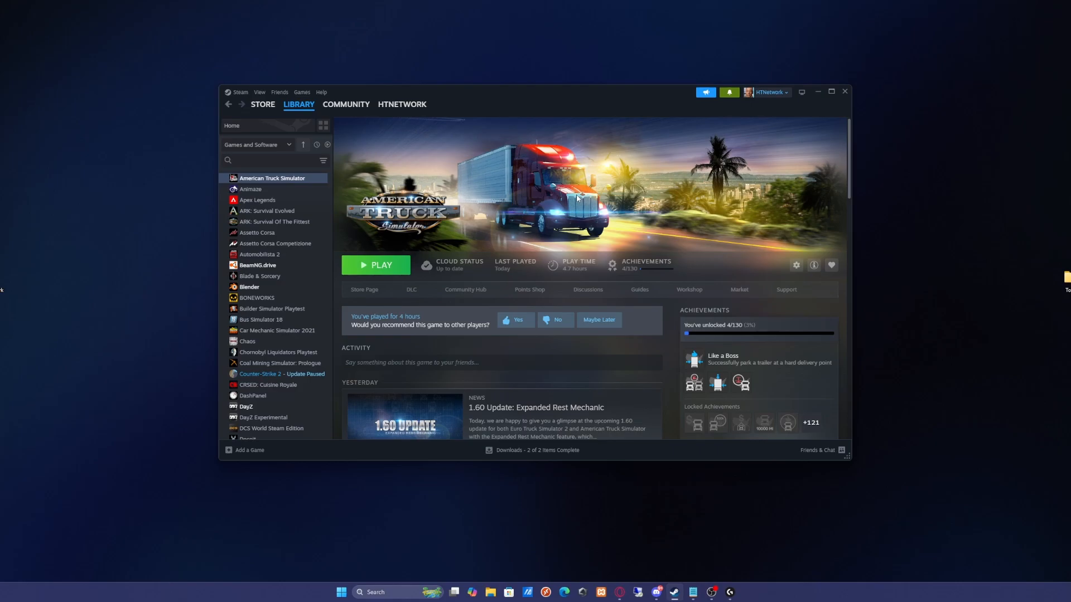
Step: Launch American Truck Simulator from the Steam library with the default launch option and open its Mod Manager
{"action": "left_click", "coordinate": [370, 268]}
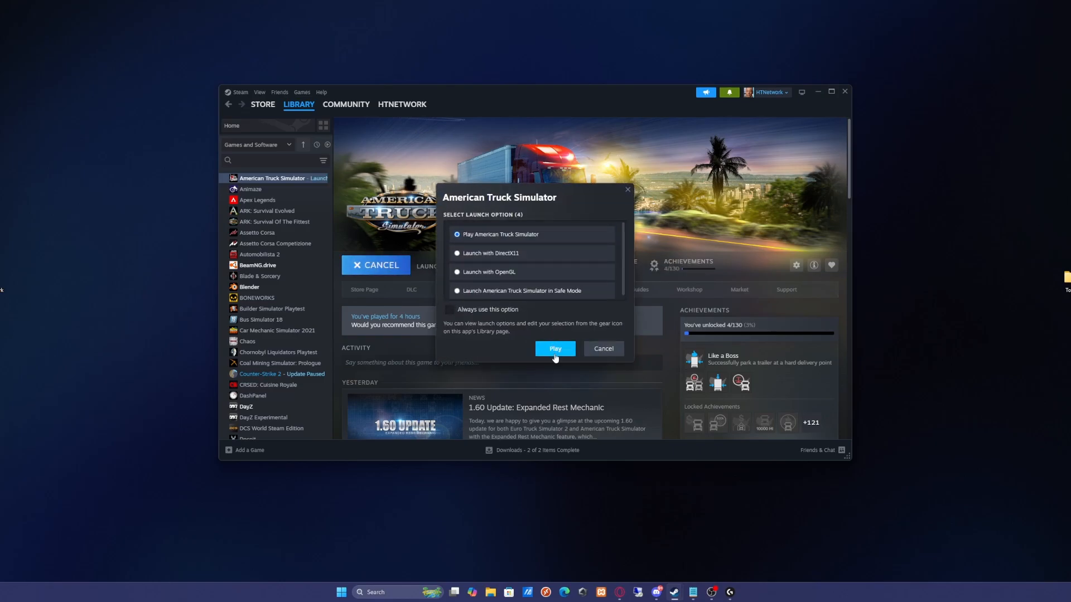
{"action": "left_click", "coordinate": [554, 350]}
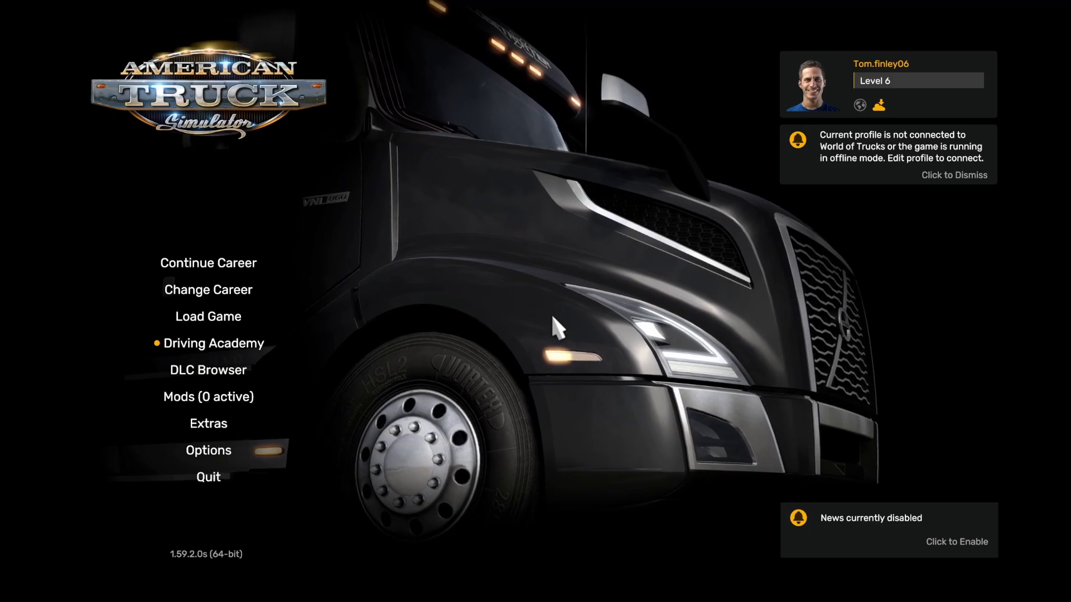
{"action": "left_click", "coordinate": [199, 400]}
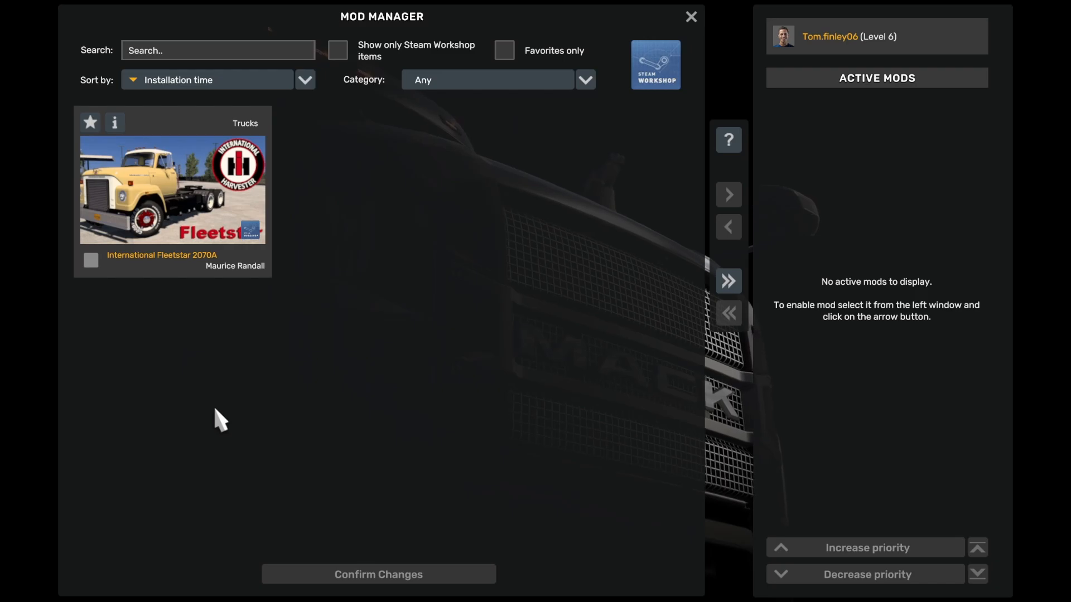
Step: Subscribe to Enhanced LED Traffic Safety Signs, RealRoads AI Traffic and Volvo VNL 2025 Improved Engine Sound in the Steam Workshop, and return to the game
{"action": "left_click", "coordinate": [646, 56]}
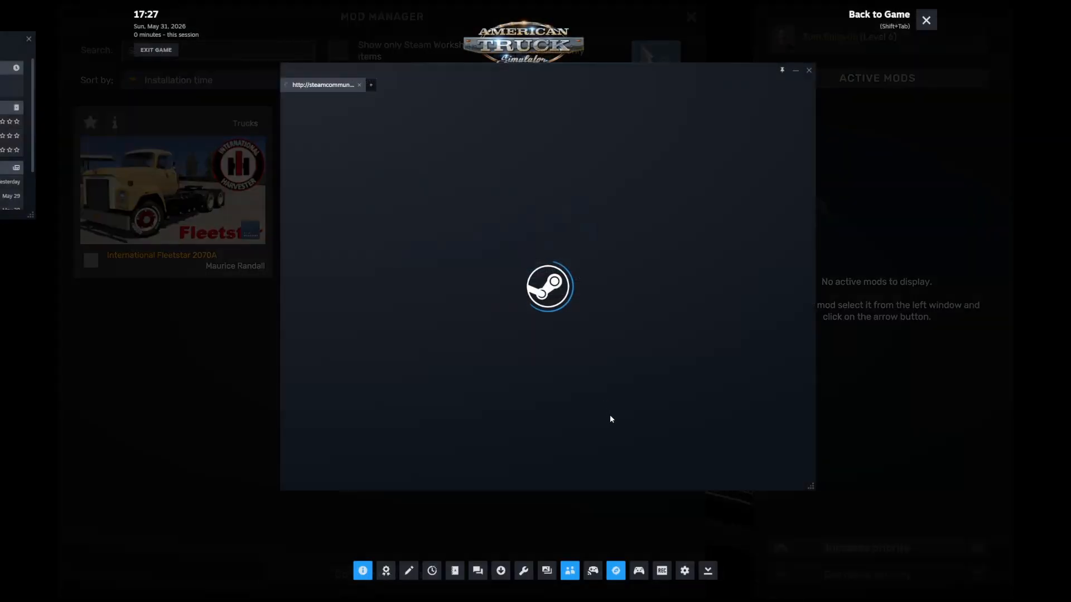
{"action": "scroll", "coordinate": [554, 350], "scroll_direction": "down", "scroll_amount": 5}
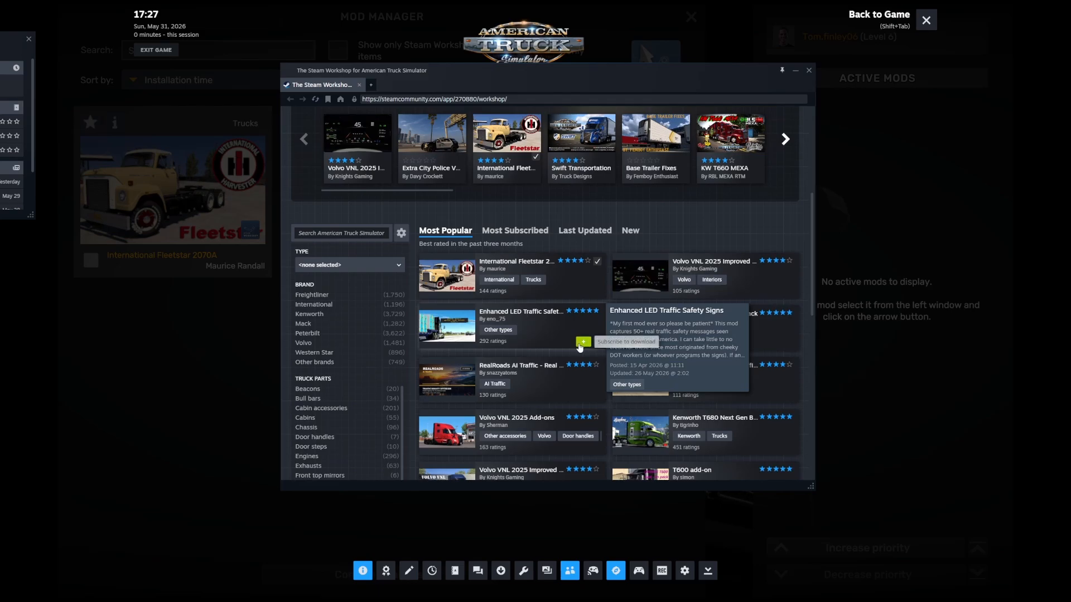
{"action": "left_click", "coordinate": [583, 343]}
{"action": "scroll", "coordinate": [580, 337], "scroll_direction": "down", "scroll_amount": 1}
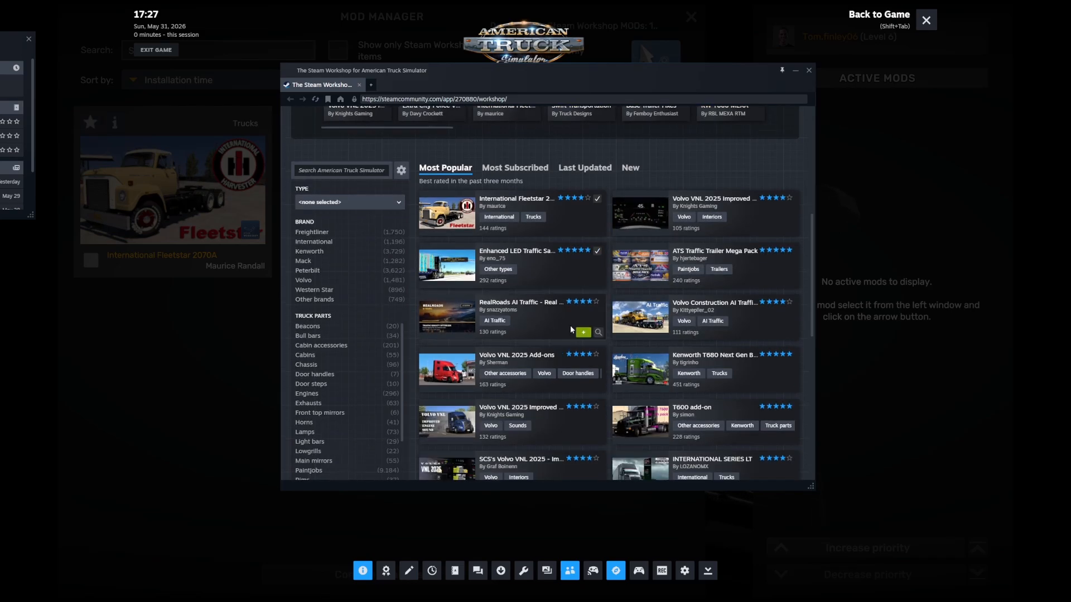
{"action": "left_click", "coordinate": [580, 333]}
{"action": "scroll", "coordinate": [579, 335], "scroll_direction": "down", "scroll_amount": 2}
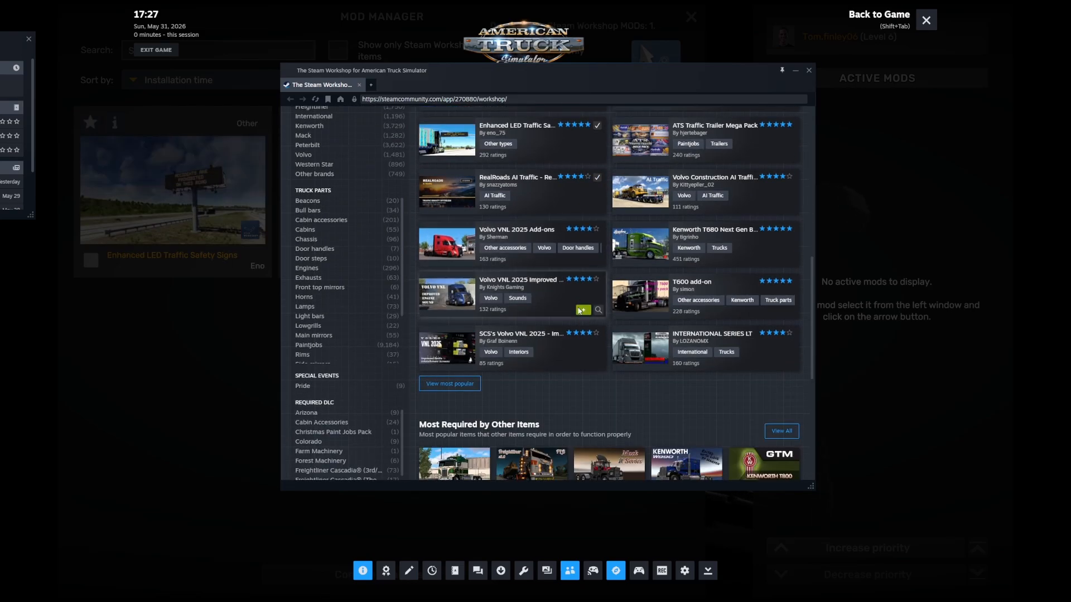
{"action": "left_click", "coordinate": [580, 313]}
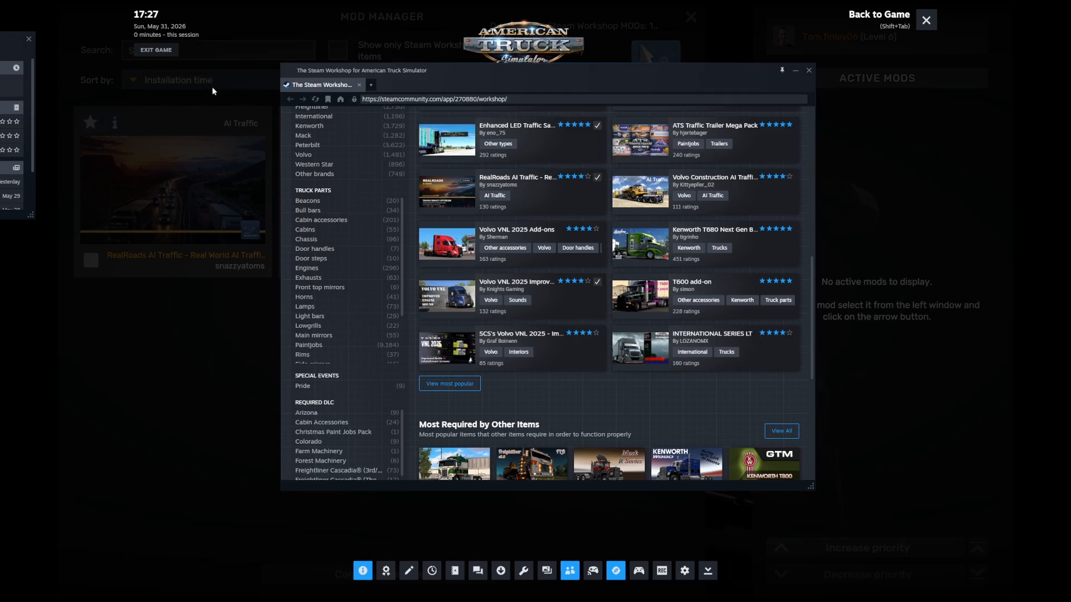
{"action": "key", "text": "shift+Tab"}
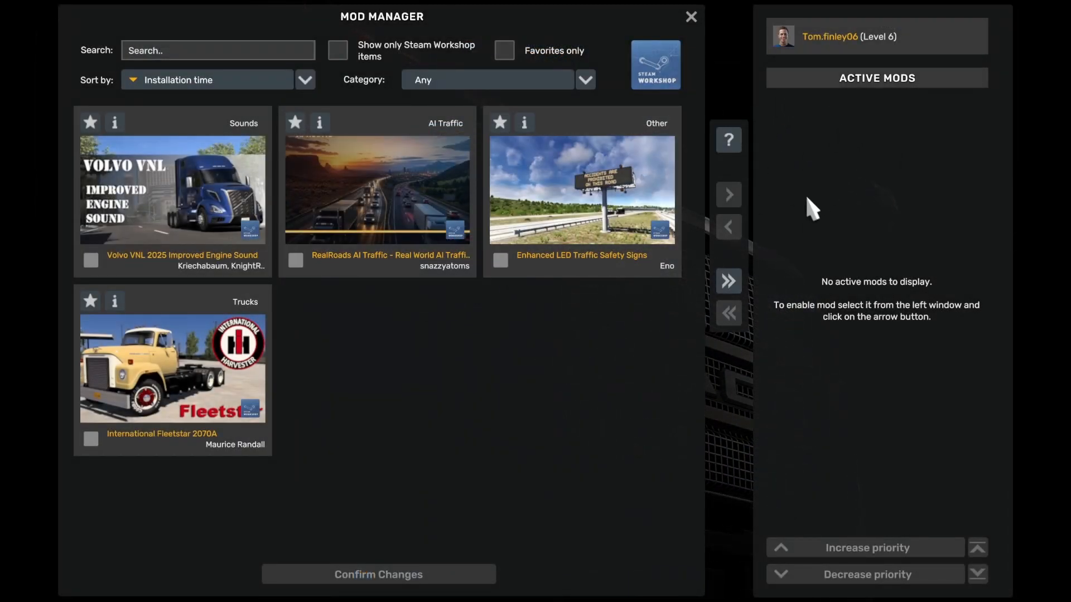
Step: Activate the Volvo engine sound, RealRoads AI Traffic, LED Traffic Safety Signs and International Fleetstar 2070A mods, and confirm the changes
{"action": "double_click", "coordinate": [191, 175]}
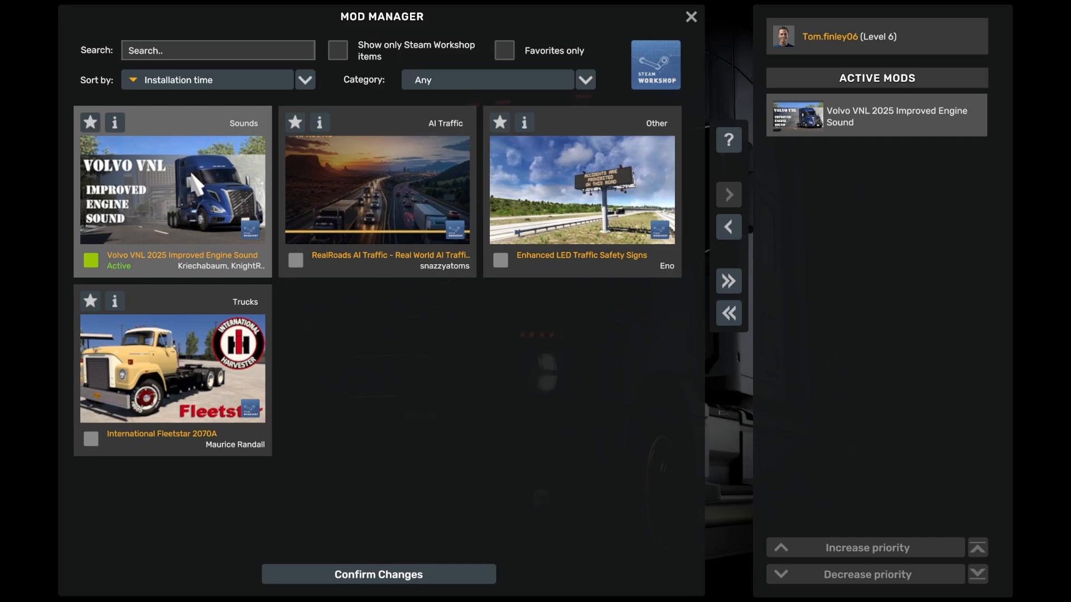
{"action": "double_click", "coordinate": [377, 190]}
{"action": "double_click", "coordinate": [589, 209]}
{"action": "double_click", "coordinate": [219, 397]}
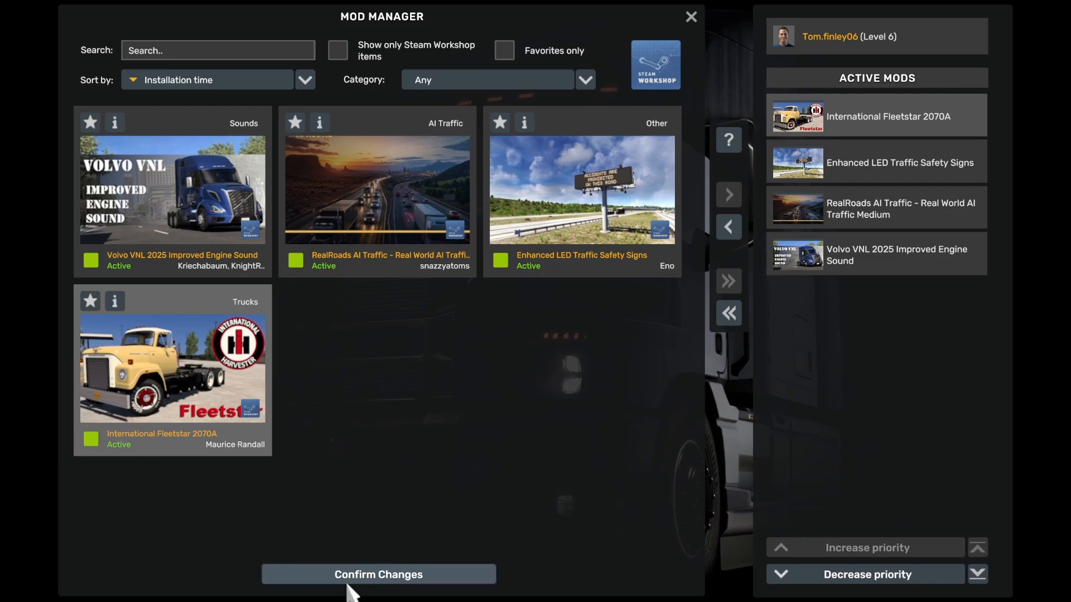
{"action": "left_click", "coordinate": [365, 579]}
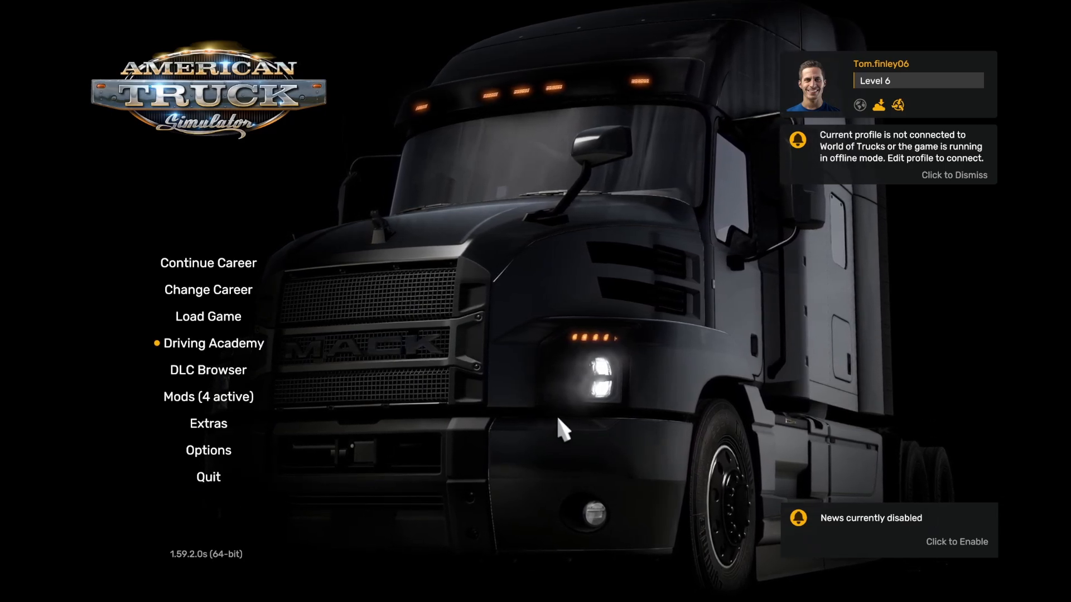
Step: Show and hide the developer console on the main menu, and quit the game to the desktop
{"action": "key", "text": "grave"}
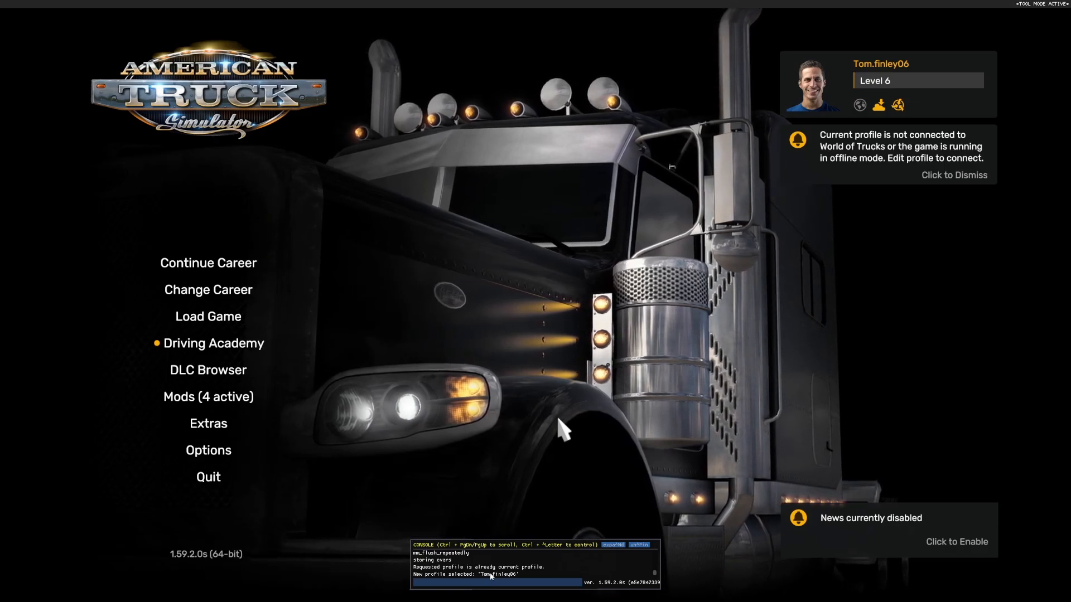
{"action": "key", "text": "grave"}
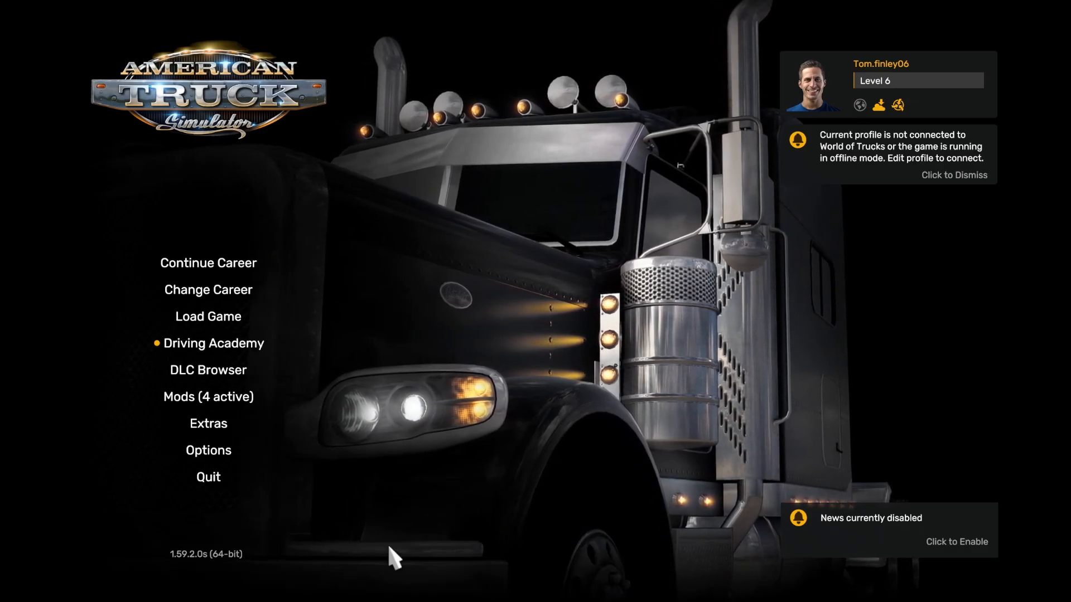
{"action": "left_click", "coordinate": [208, 477]}
{"action": "left_click", "coordinate": [483, 390]}
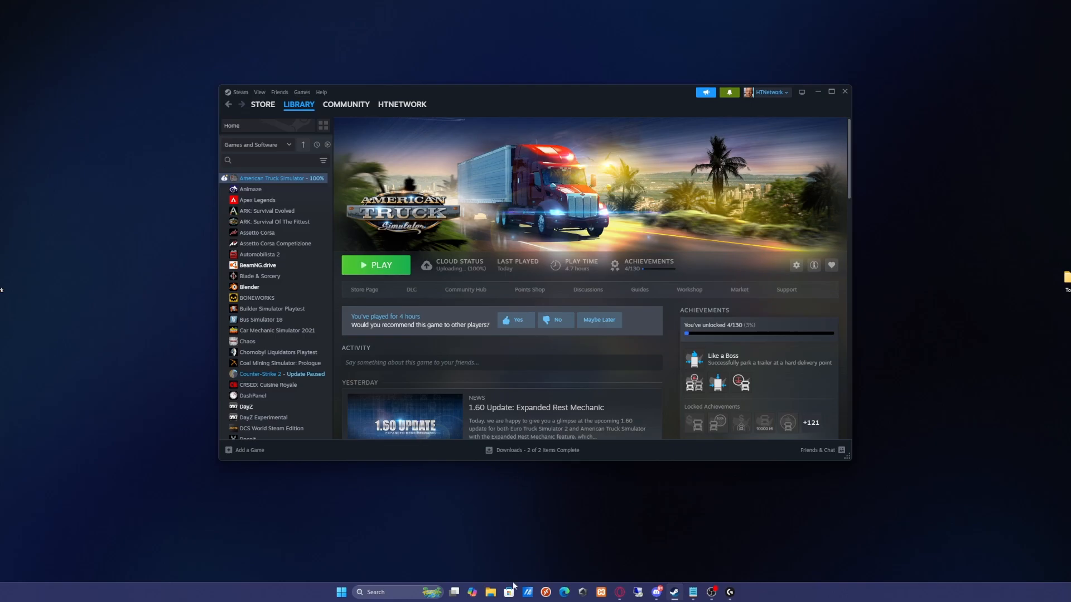
Step: Switch to File Explorer and open the American Truck Simulator folder inside the Windows user's Documents folder on drive C
{"action": "left_click", "coordinate": [490, 592]}
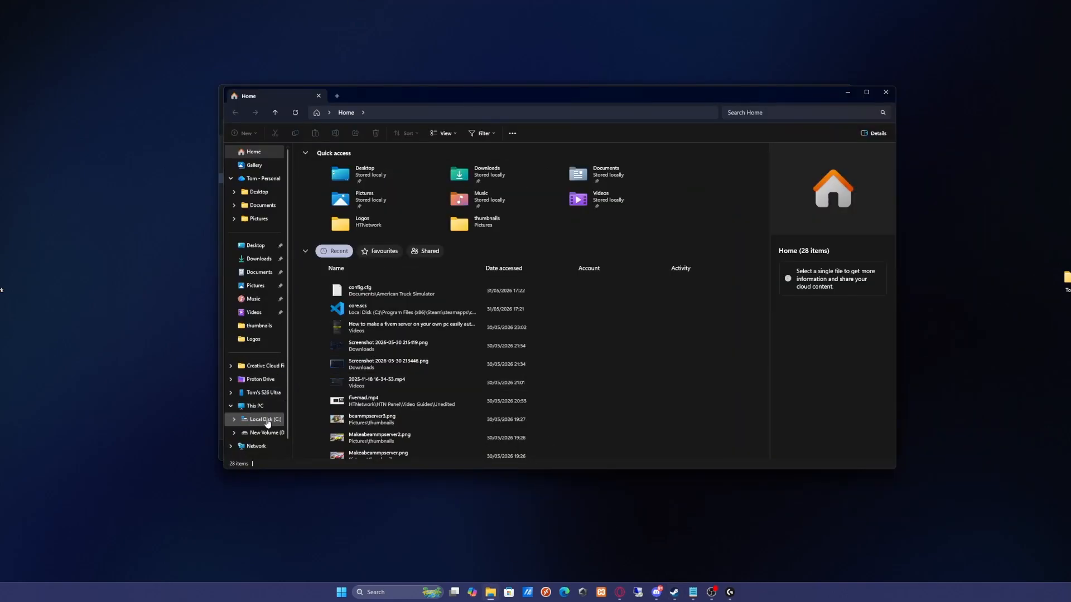
{"action": "left_click", "coordinate": [266, 420]}
{"action": "double_click", "coordinate": [333, 284]}
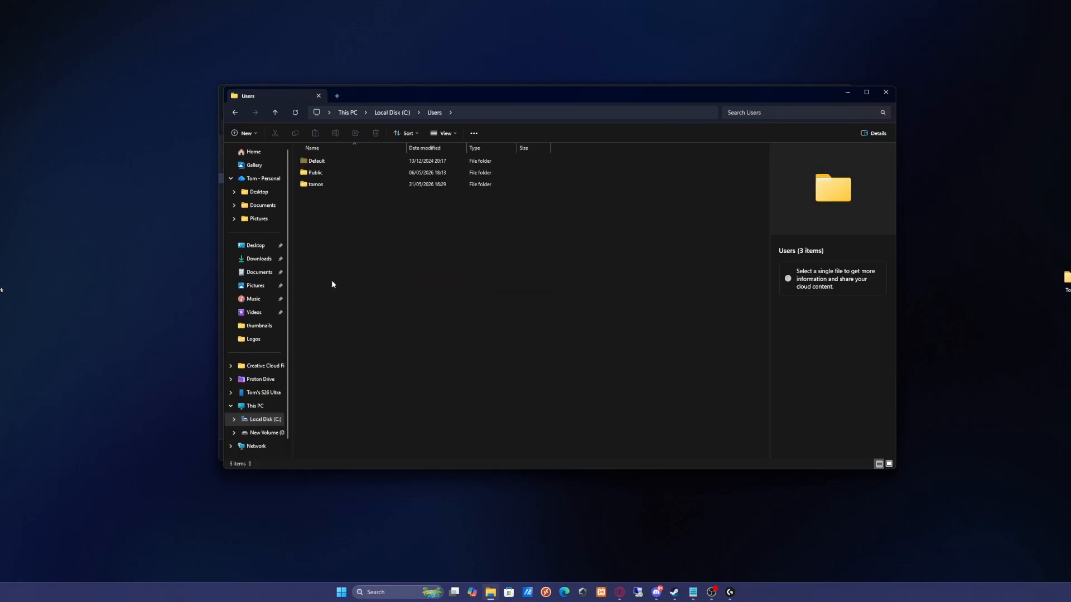
{"action": "double_click", "coordinate": [356, 187]}
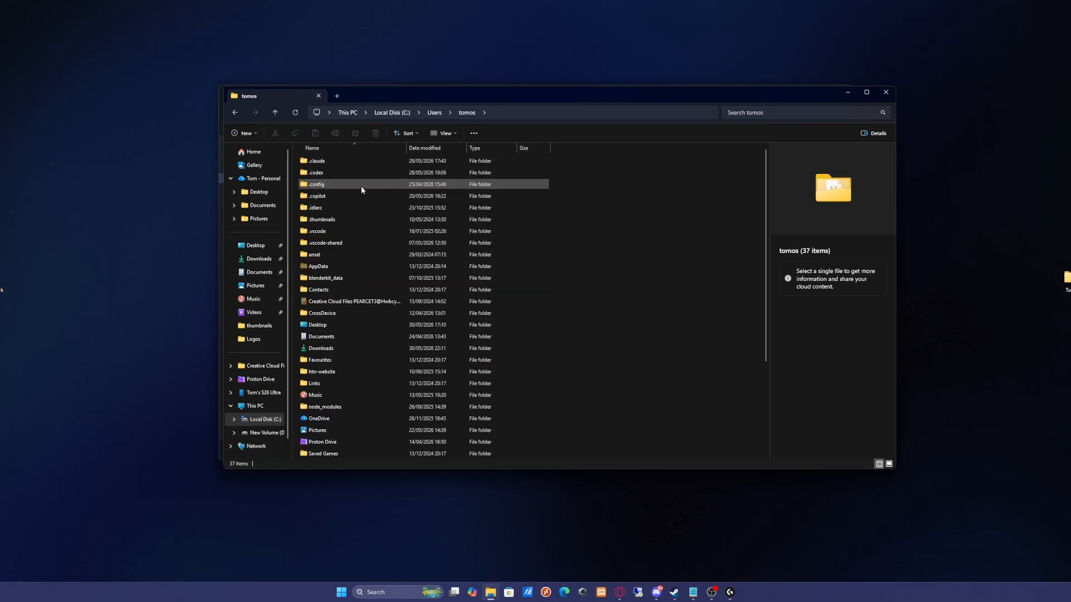
{"action": "double_click", "coordinate": [355, 337]}
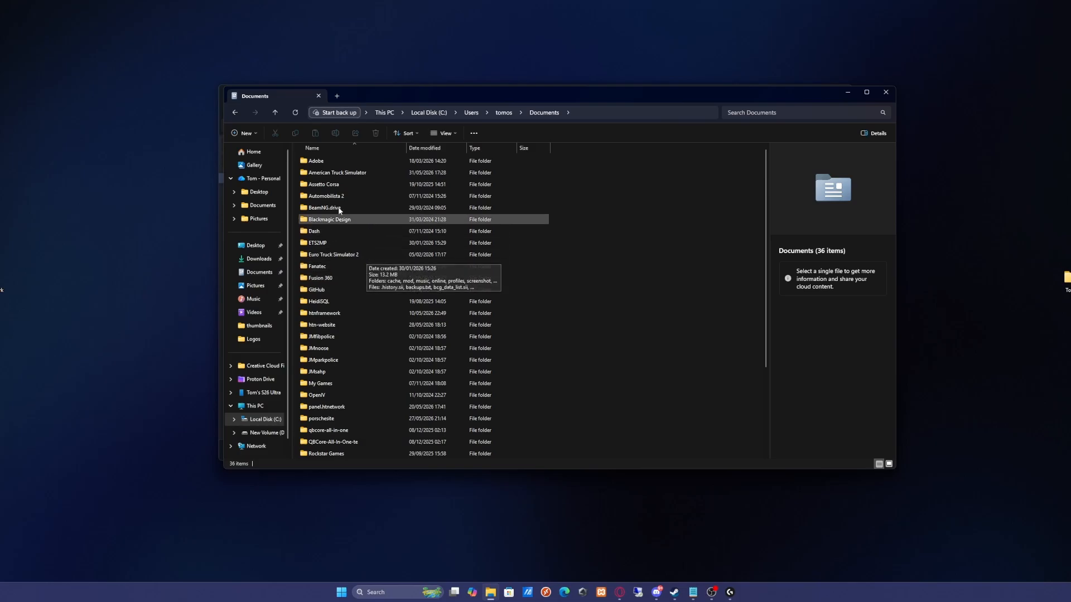
{"action": "double_click", "coordinate": [383, 173]}
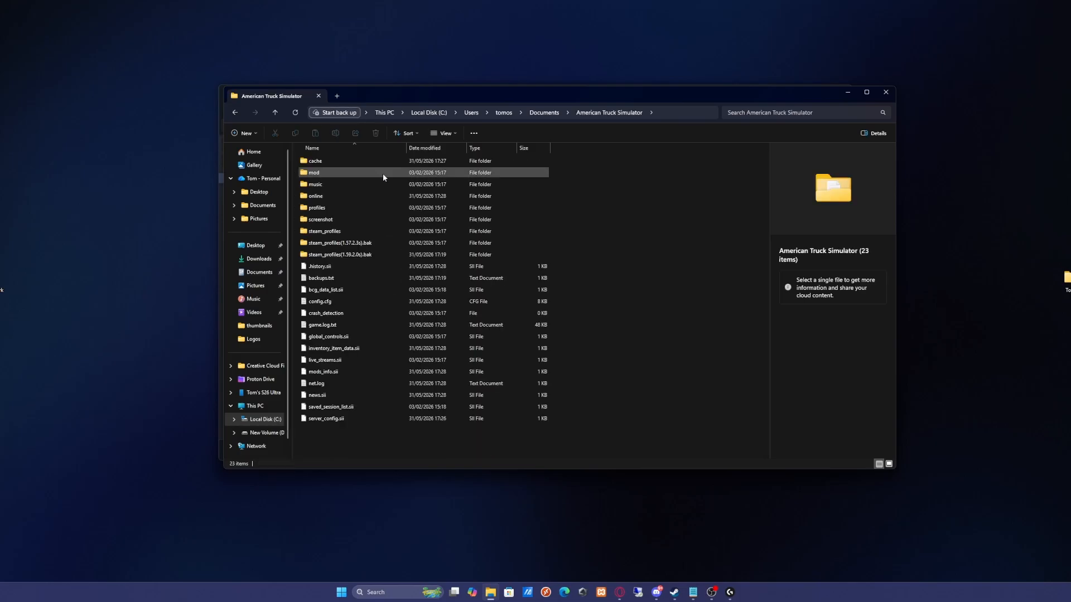
Step: Open config.cfg in the text editor and dismiss the leftover search
{"action": "left_click", "coordinate": [353, 302]}
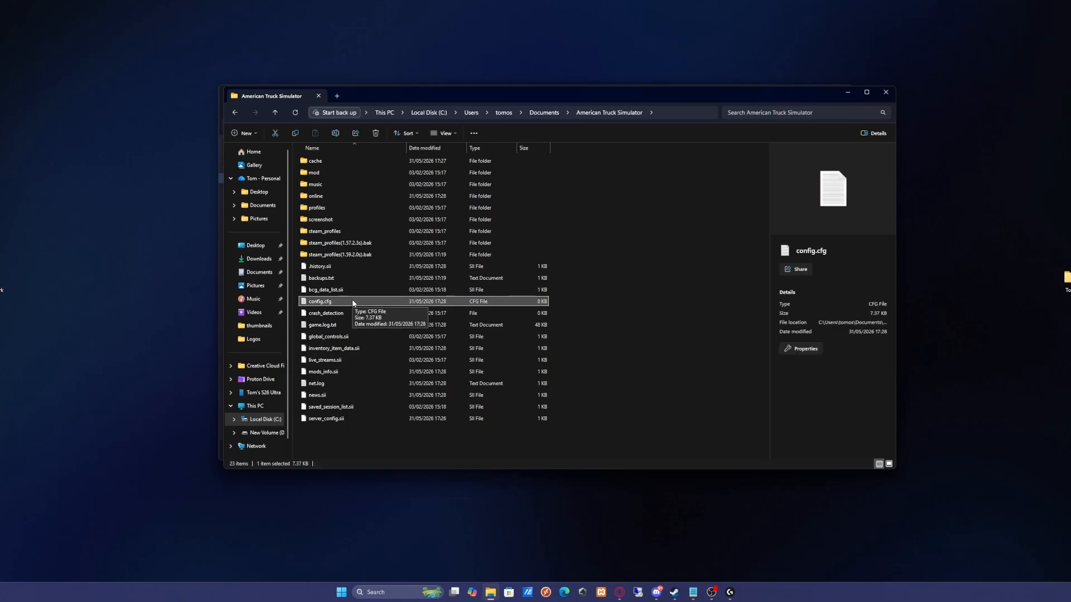
{"action": "double_click", "coordinate": [353, 302]}
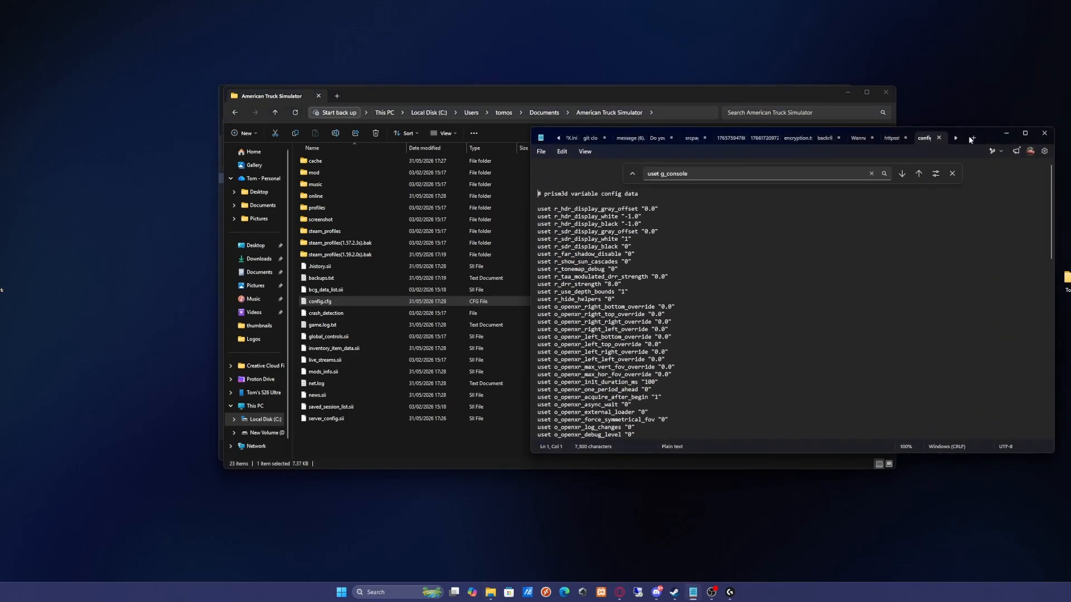
{"action": "left_click_drag", "start_coordinate": [992, 135], "coordinate": [796, 135]}
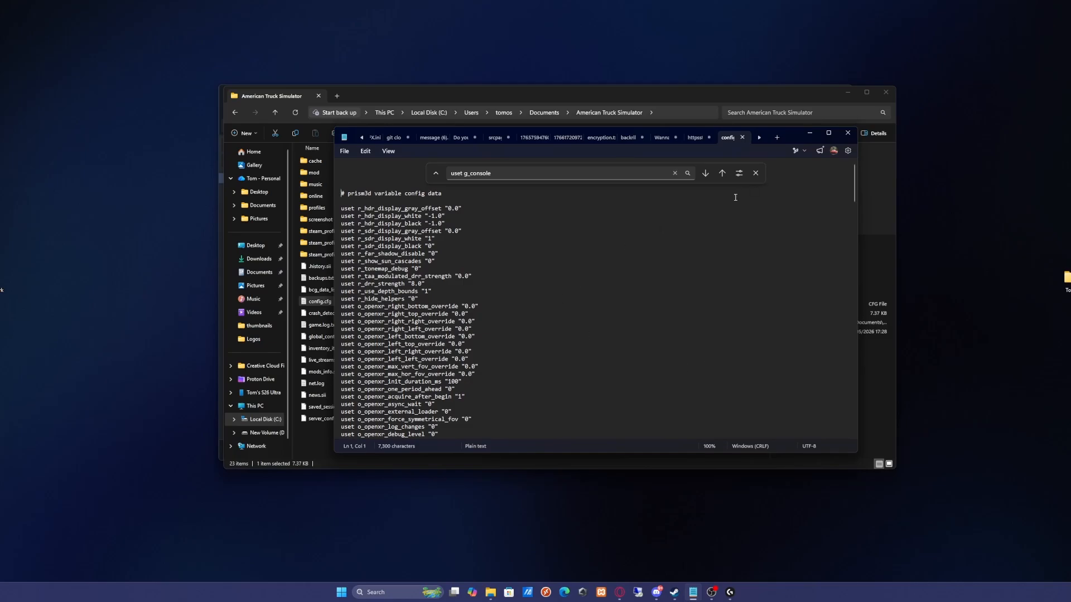
{"action": "left_click", "coordinate": [755, 174]}
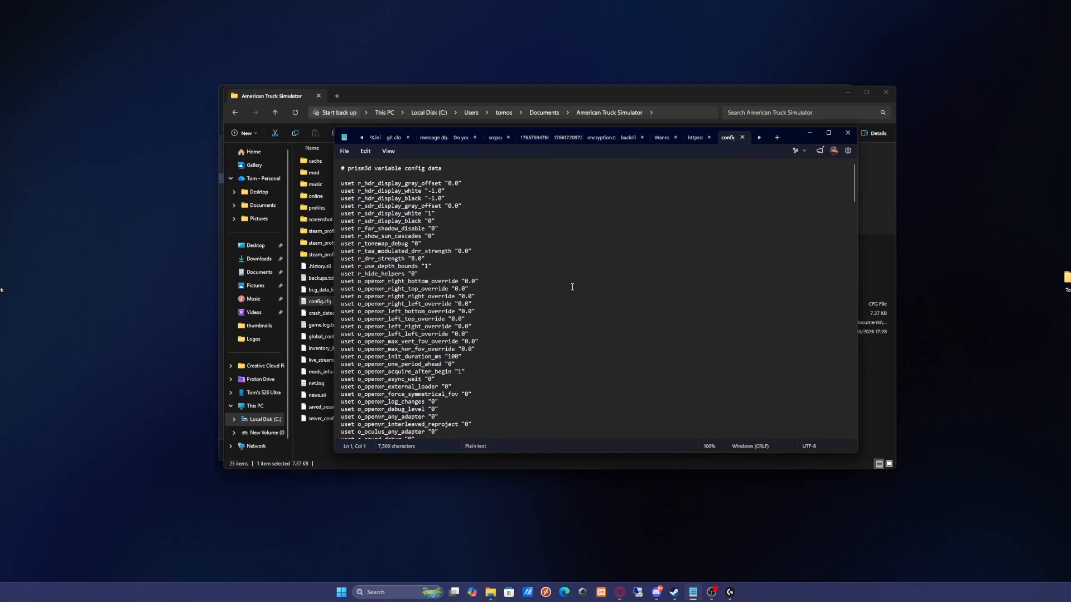
{"action": "left_click", "coordinate": [500, 274]}
Step: Switch to the browser guide on installing ATS server mods and read the instructions for enabling the developer console
{"action": "key", "text": "alt+Tab"}
{"action": "scroll", "coordinate": [592, 346], "scroll_direction": "up", "scroll_amount": 13}
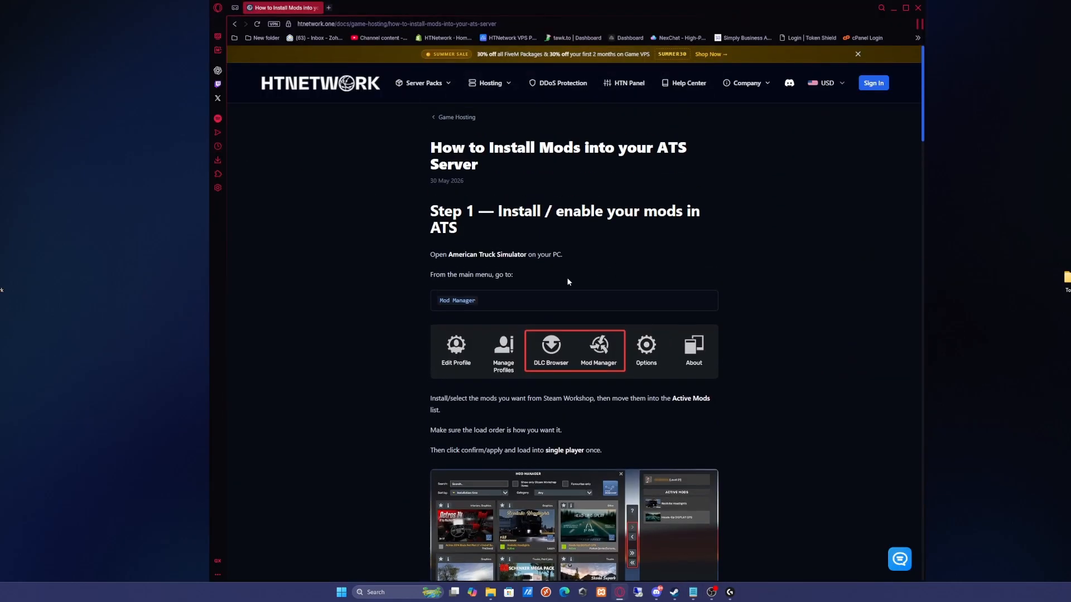
{"action": "scroll", "coordinate": [607, 300], "scroll_direction": "down", "scroll_amount": 6}
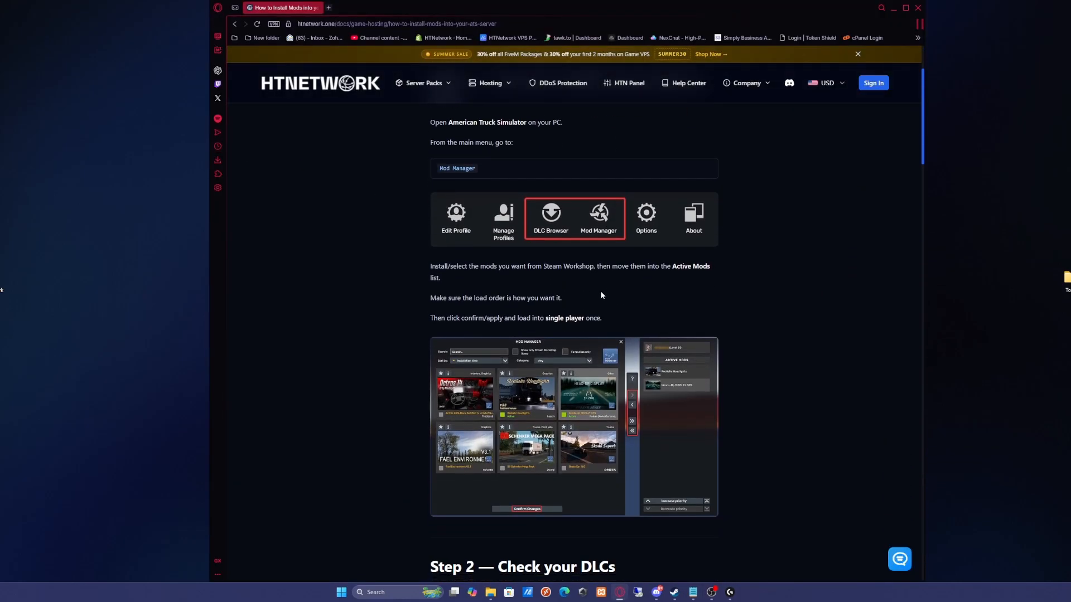
{"action": "scroll", "coordinate": [637, 282], "scroll_direction": "down", "scroll_amount": 6}
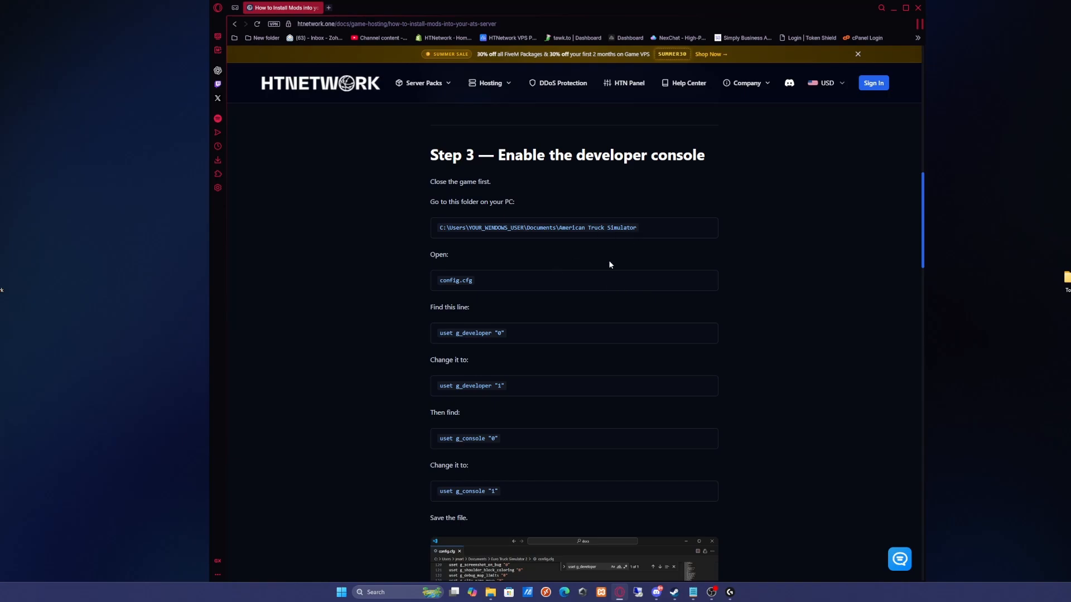
{"action": "scroll", "coordinate": [619, 279], "scroll_direction": "down", "scroll_amount": 1}
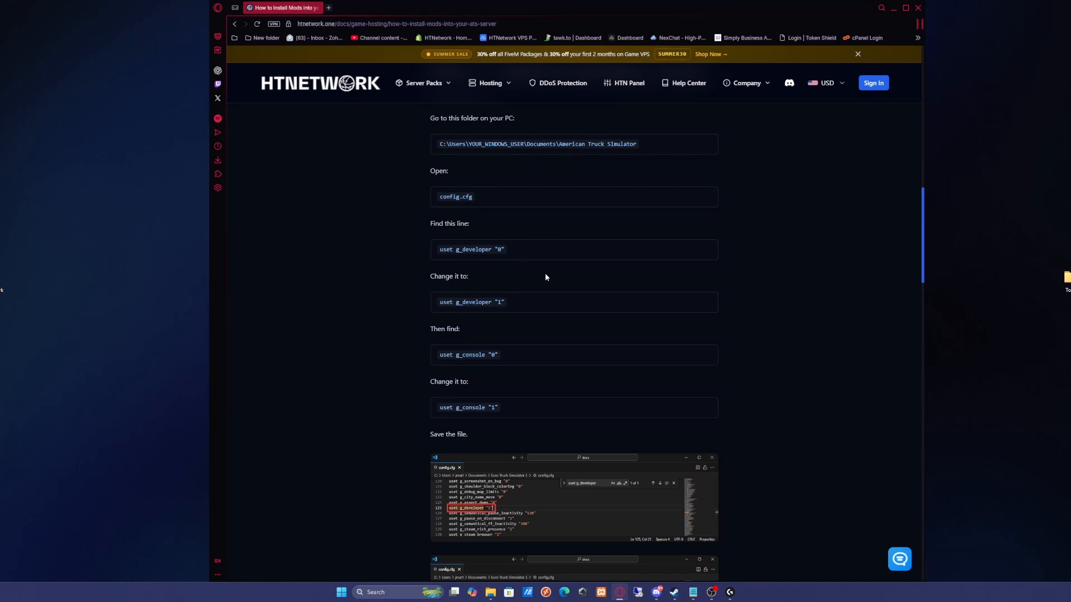
Step: Return to config.cfg in Notepad, find the "uset g_developer" line and set its value to "1"
{"action": "left_click", "coordinate": [693, 592]}
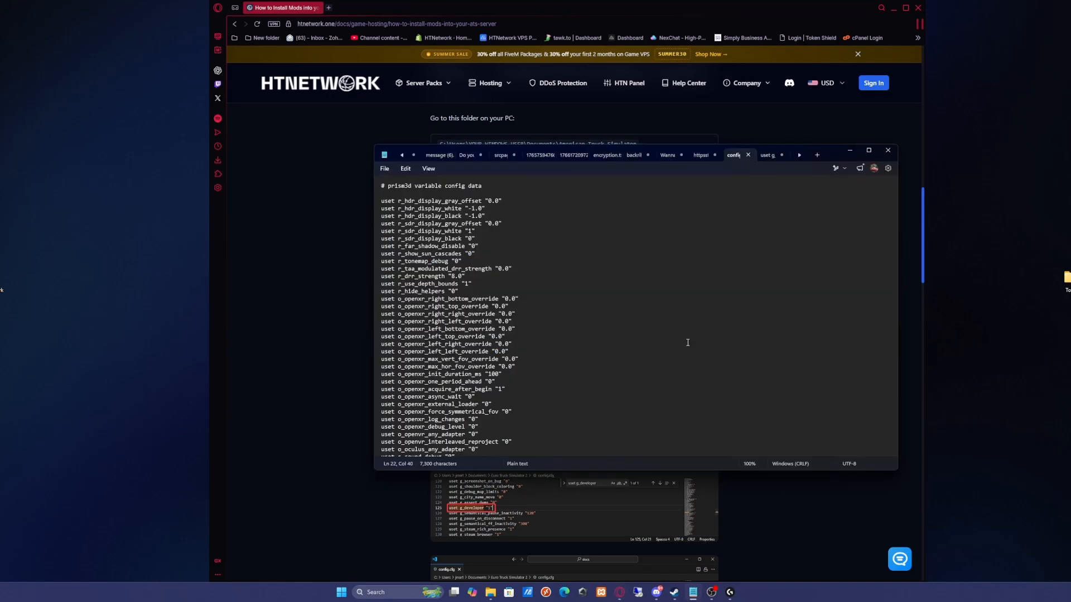
{"action": "left_click", "coordinate": [571, 302]}
{"action": "key", "text": "ctrl+f"}
{"action": "type", "text": "uset g_developer"}
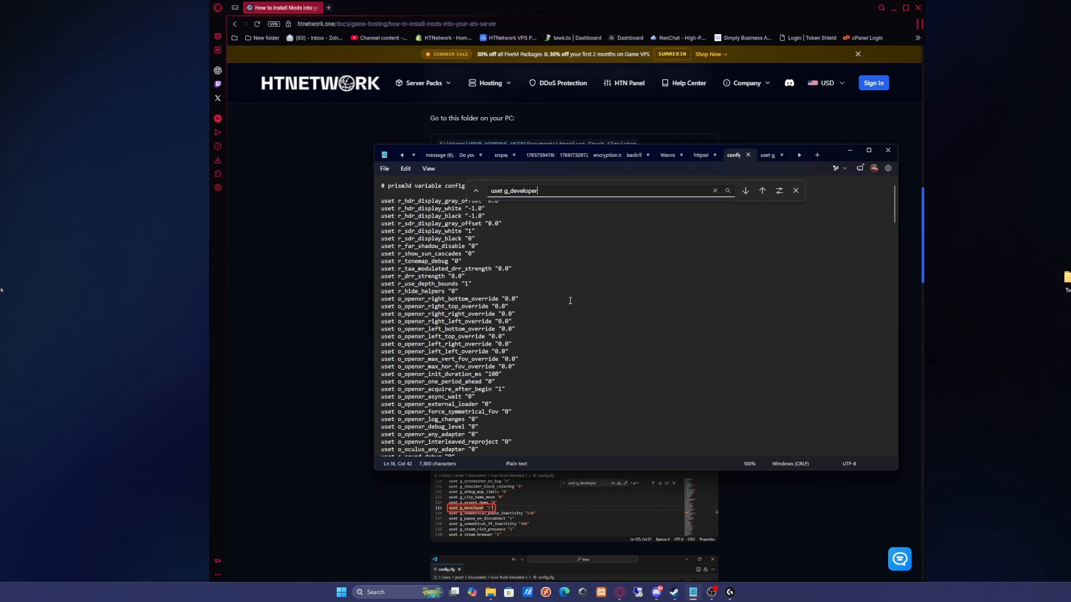
{"action": "key", "text": "Return"}
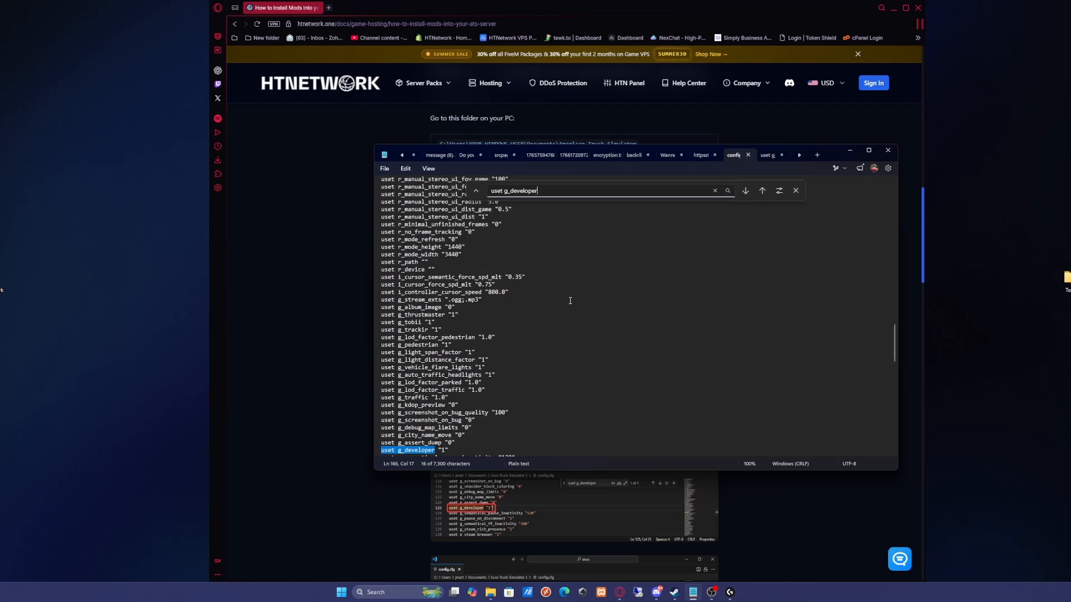
{"action": "scroll", "coordinate": [574, 298], "scroll_direction": "down", "scroll_amount": 3}
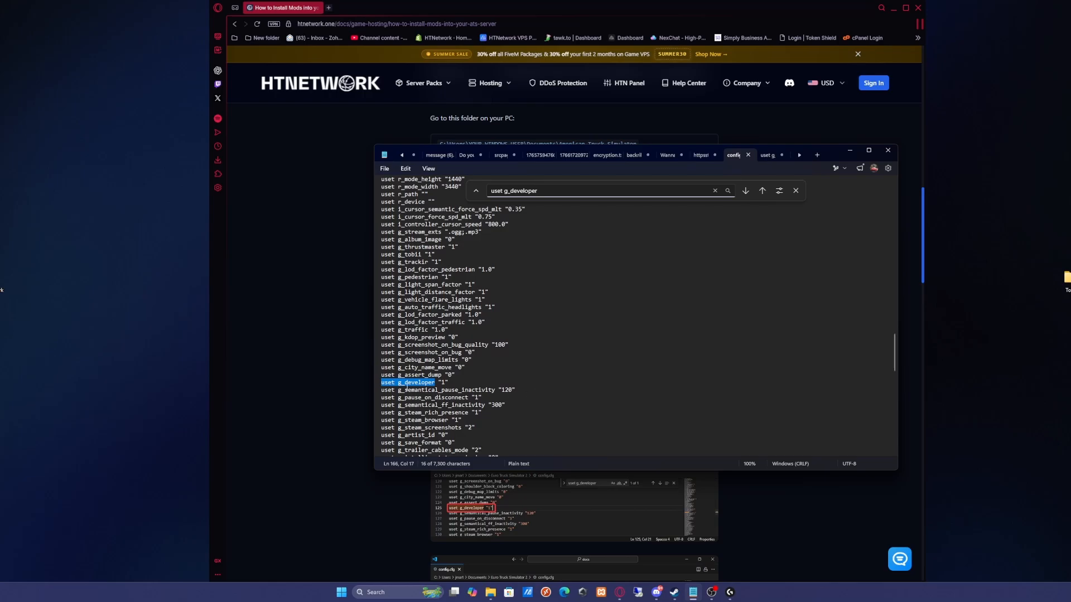
{"action": "left_click", "coordinate": [444, 383]}
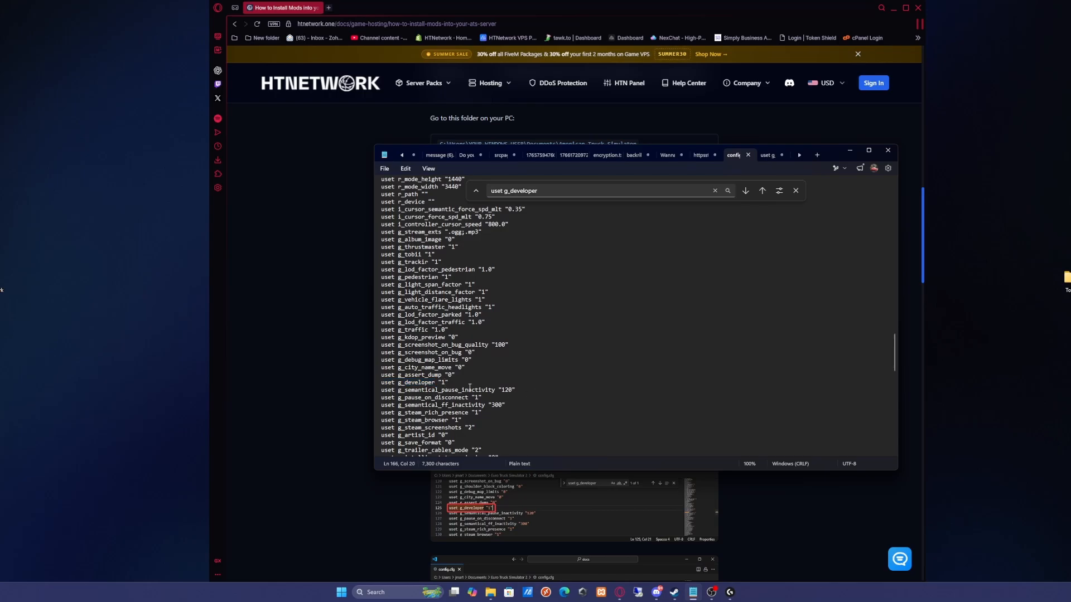
{"action": "key", "text": "BackSpace"}
{"action": "type", "text": "0"}
{"action": "key", "text": "BackSpace"}
{"action": "type", "text": "1"}
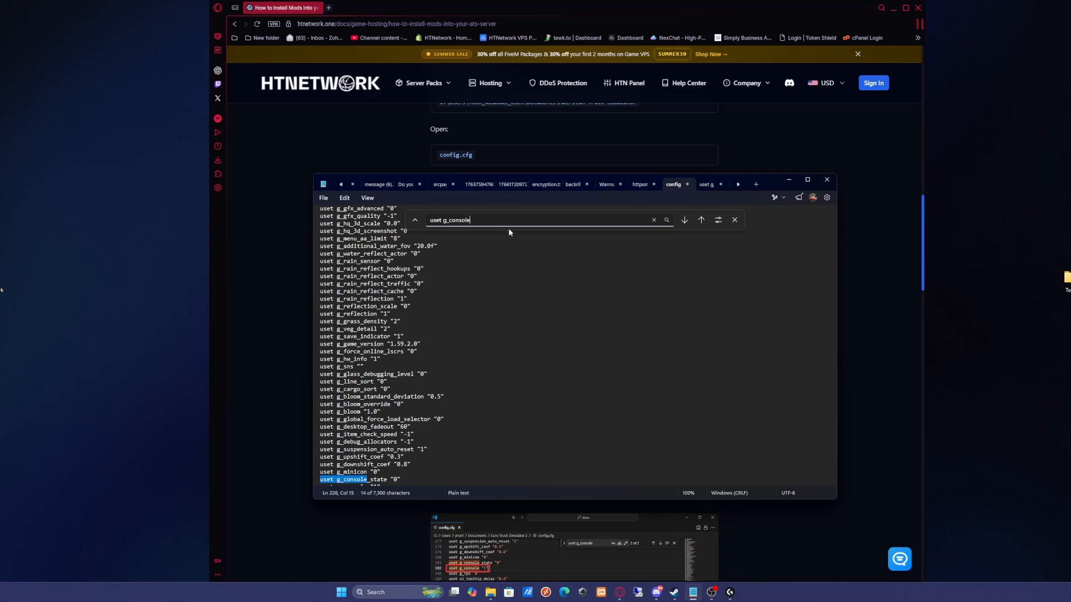
Step: Find the "uset g_console" line in config.cfg, make sure its value is "1", save the file and minimise the text editor
{"action": "scroll", "coordinate": [456, 352], "scroll_direction": "down", "scroll_amount": 2}
{"action": "key", "text": "Return"}
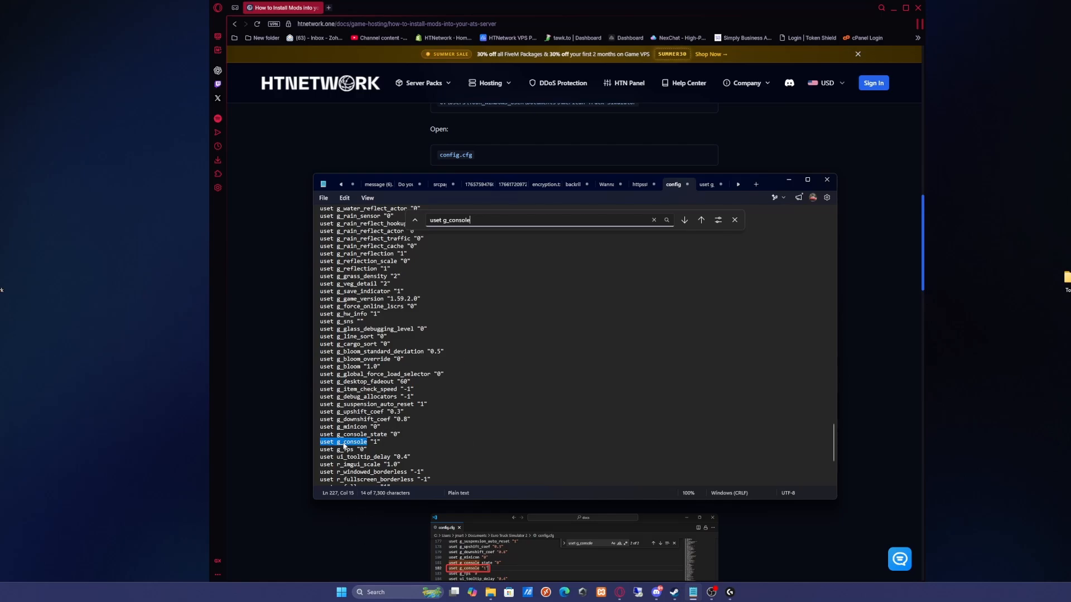
{"action": "left_click", "coordinate": [375, 445]}
{"action": "double_click", "coordinate": [375, 444]}
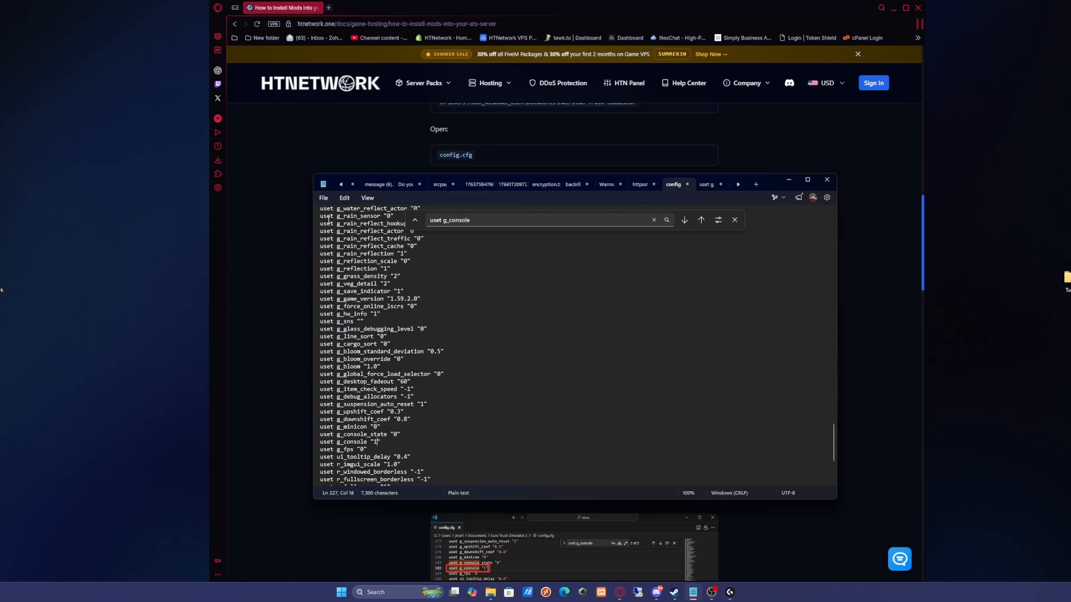
{"action": "left_click", "coordinate": [324, 198]}
{"action": "left_click", "coordinate": [335, 281]}
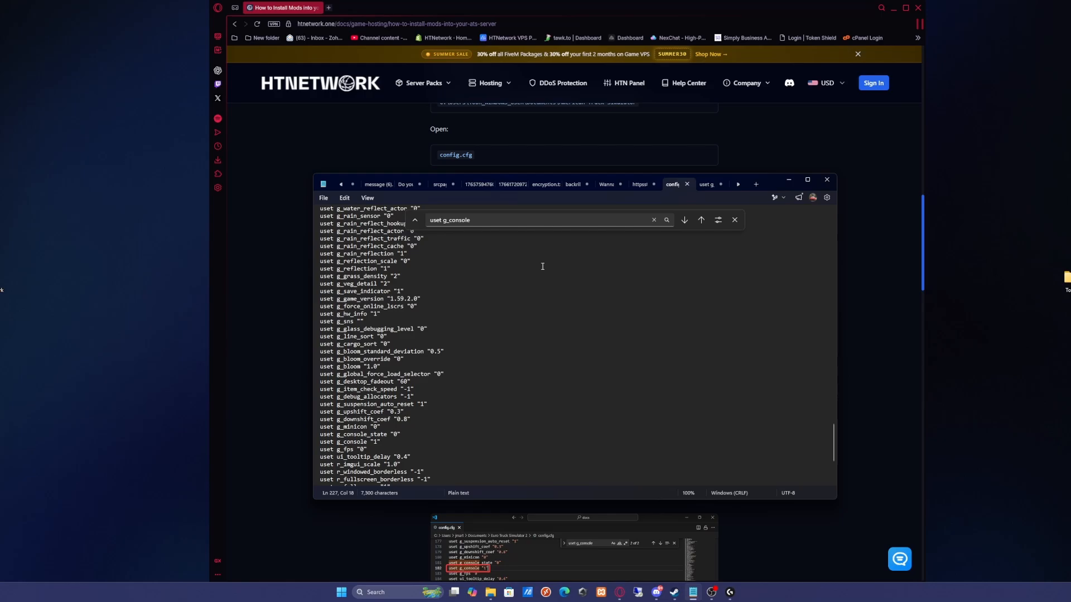
{"action": "left_click", "coordinate": [794, 179]}
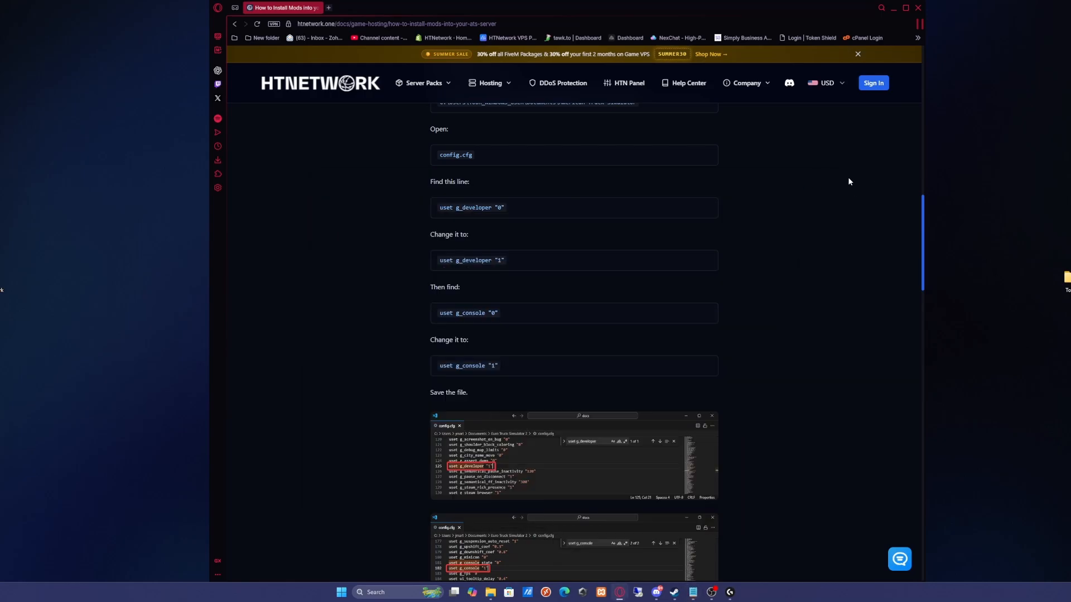
Step: Scroll on through the browser guide, then switch to Steam and launch American Truck Simulator from the library
{"action": "scroll", "coordinate": [814, 211], "scroll_direction": "down", "scroll_amount": 2}
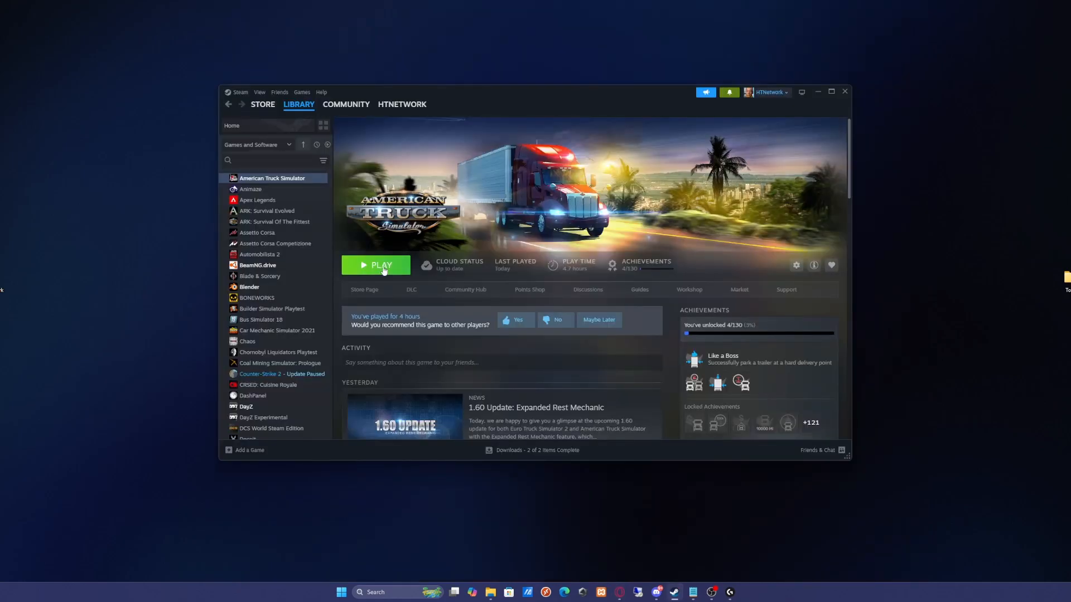
{"action": "left_click", "coordinate": [382, 266]}
{"action": "left_click", "coordinate": [551, 348]}
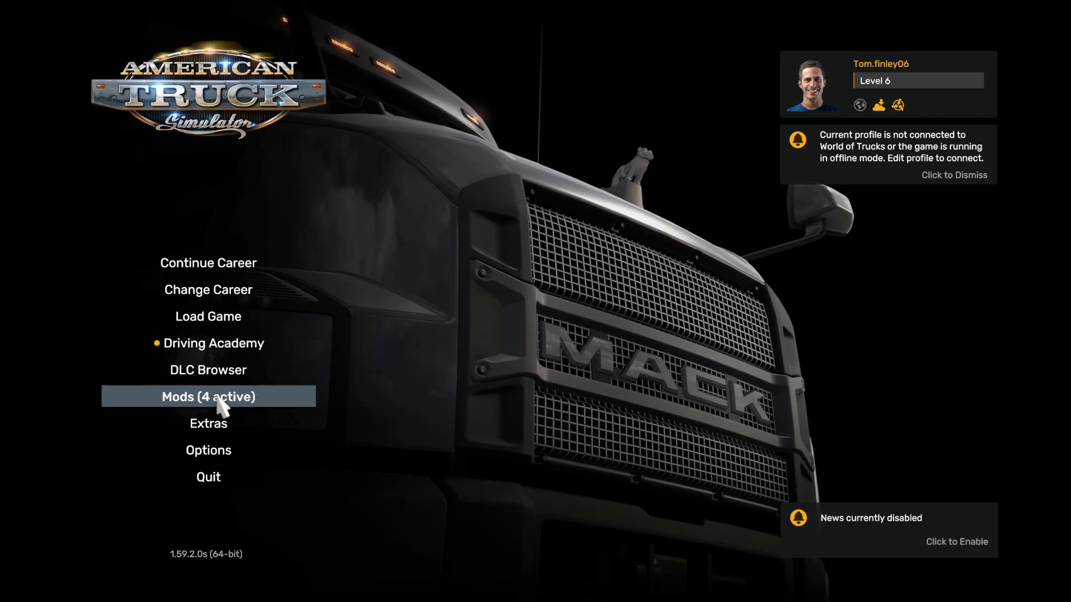
Step: Open the game's mod manager, check the list of active mods and exit the manager without changes
{"action": "left_click", "coordinate": [222, 399]}
{"action": "key", "text": "Escape"}
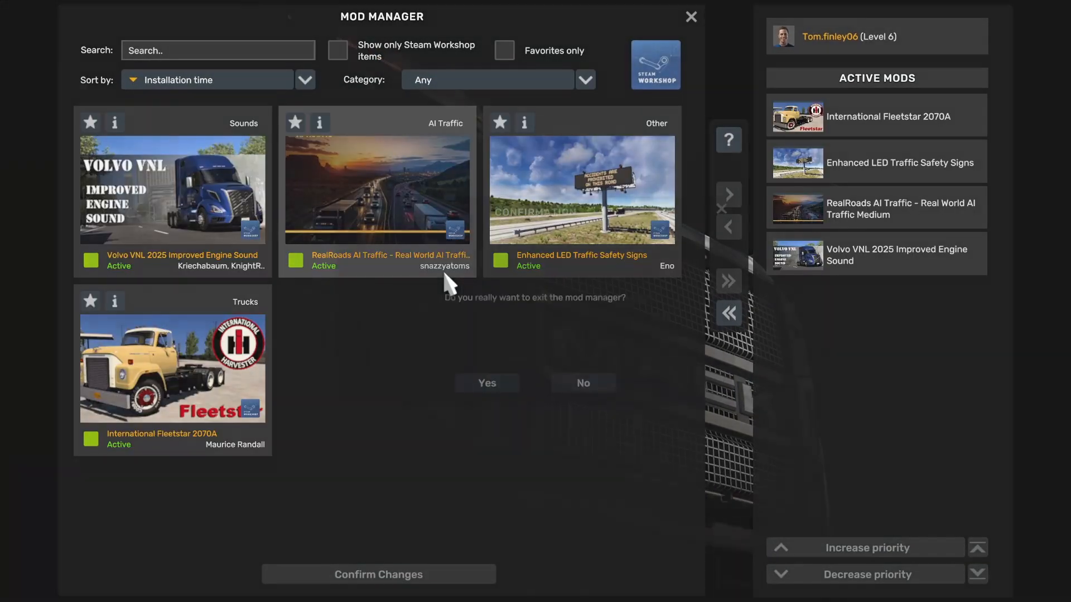
{"action": "key", "text": "Escape"}
{"action": "key", "text": "Escape"}
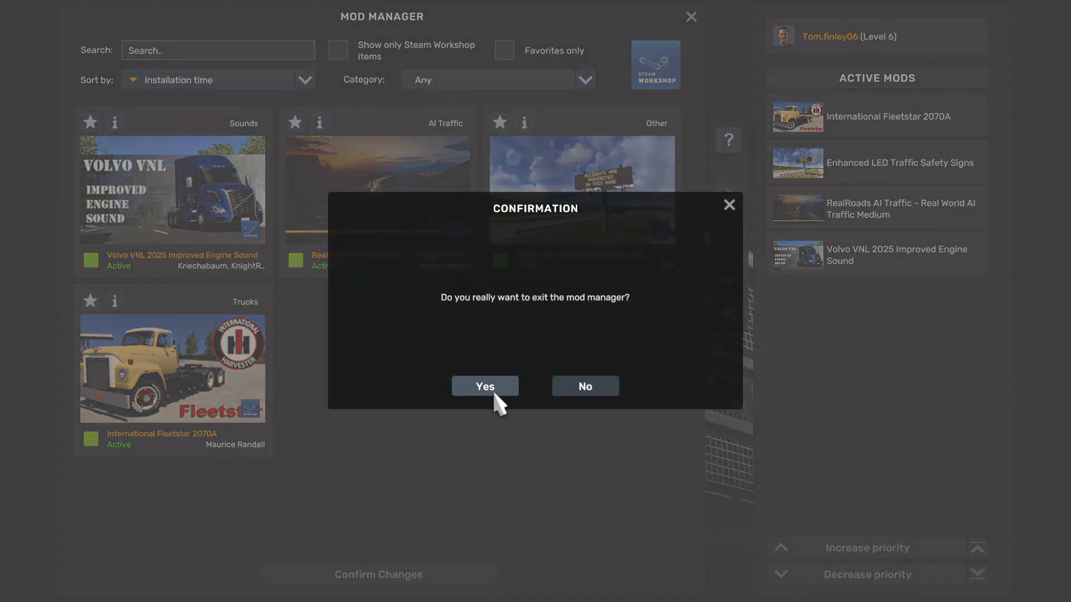
{"action": "left_click", "coordinate": [494, 390]}
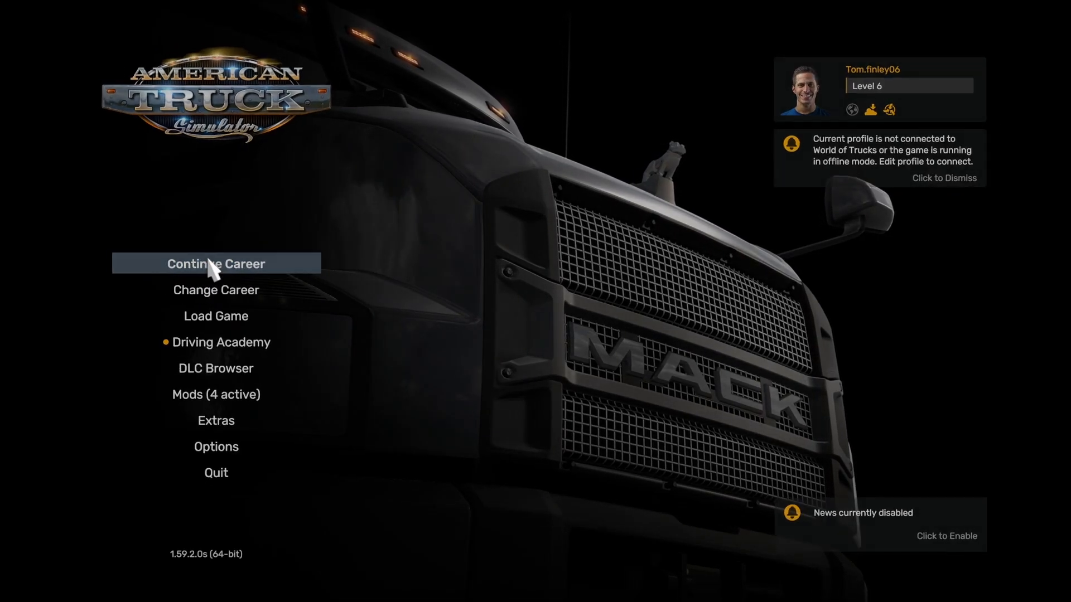
Step: Continue the career with the Convoy progress accepted and run export_server_packages in the developer console, closing the console when done
{"action": "left_click", "coordinate": [214, 267]}
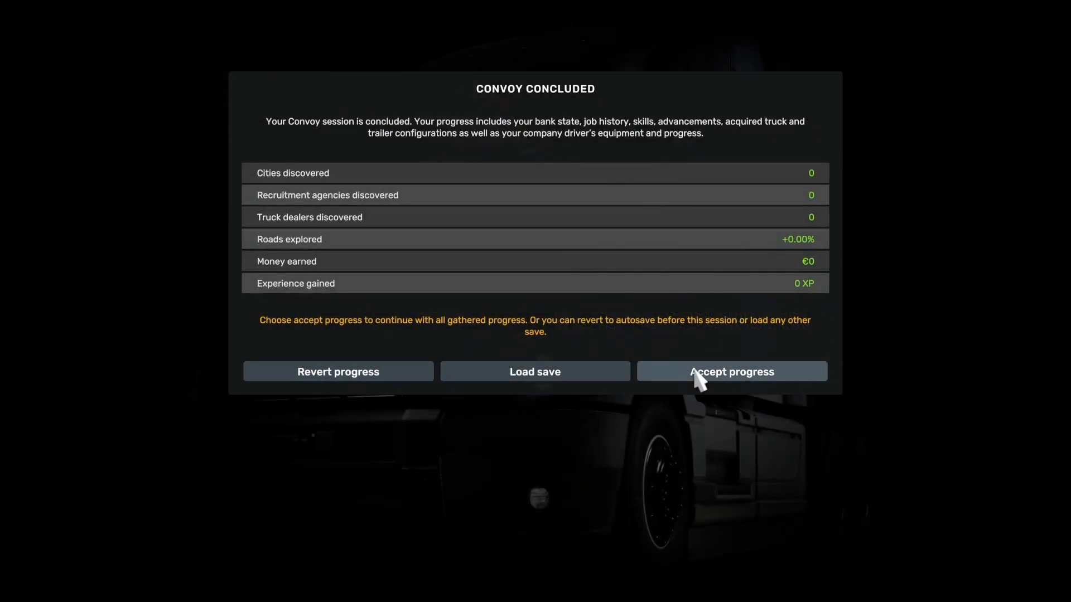
{"action": "left_click", "coordinate": [700, 377]}
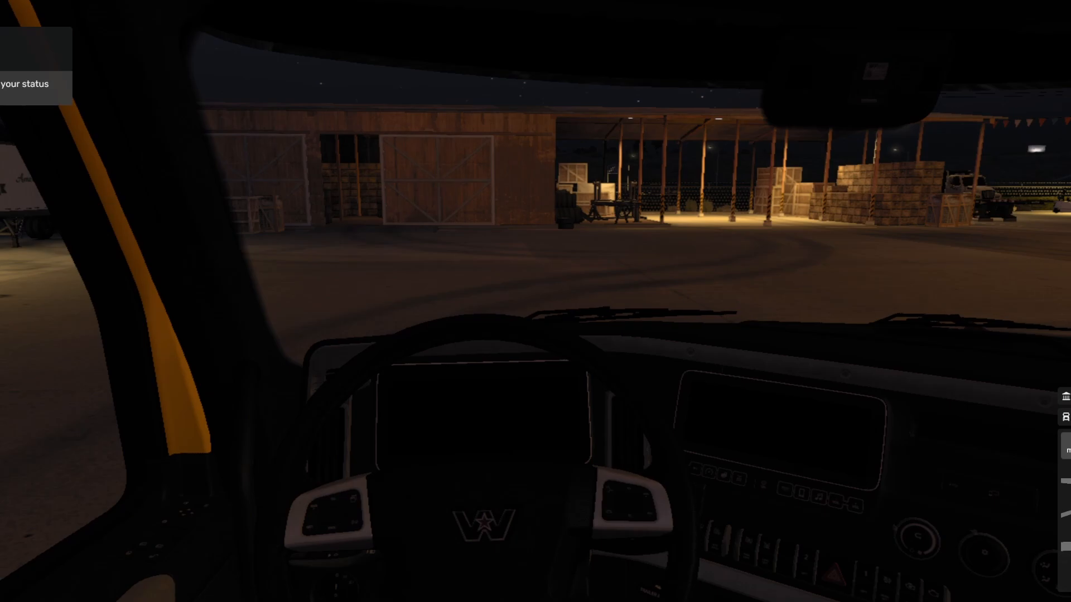
{"action": "key", "text": "grave"}
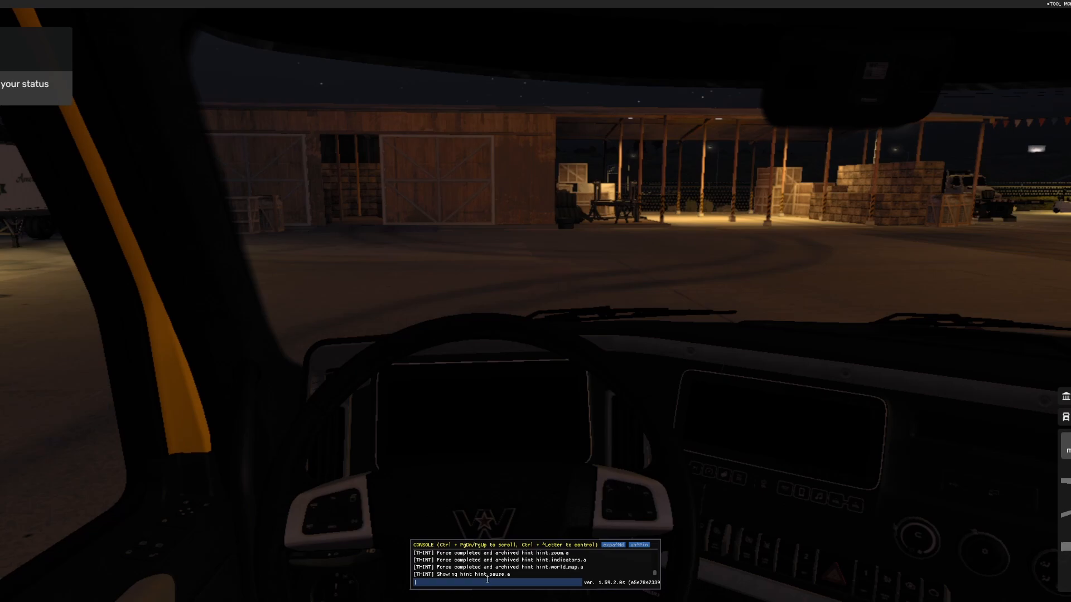
{"action": "type", "text": "export_server_packages"}
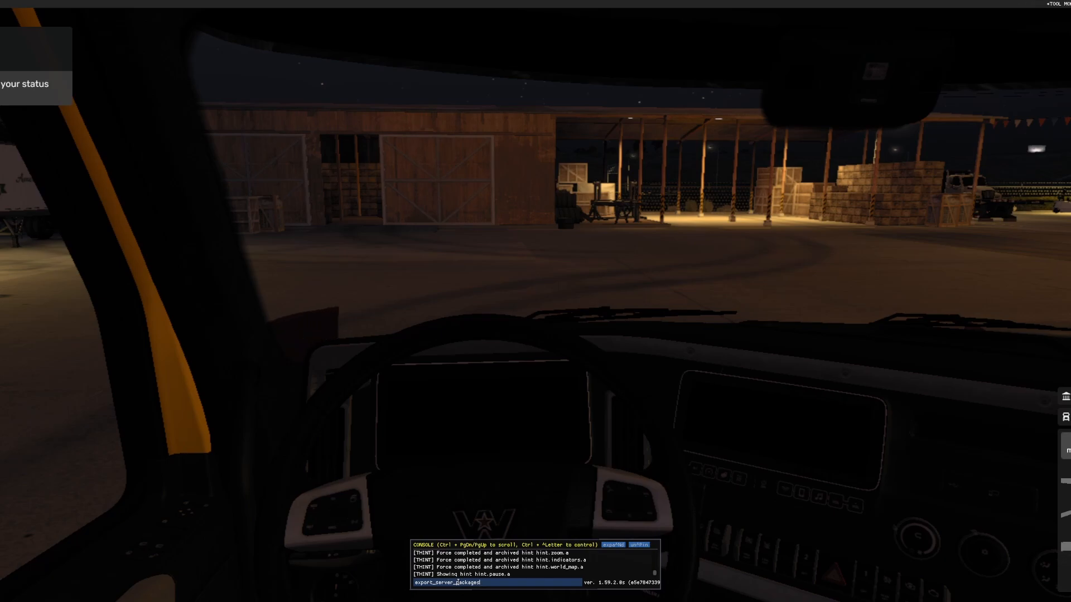
{"action": "key", "text": "Return"}
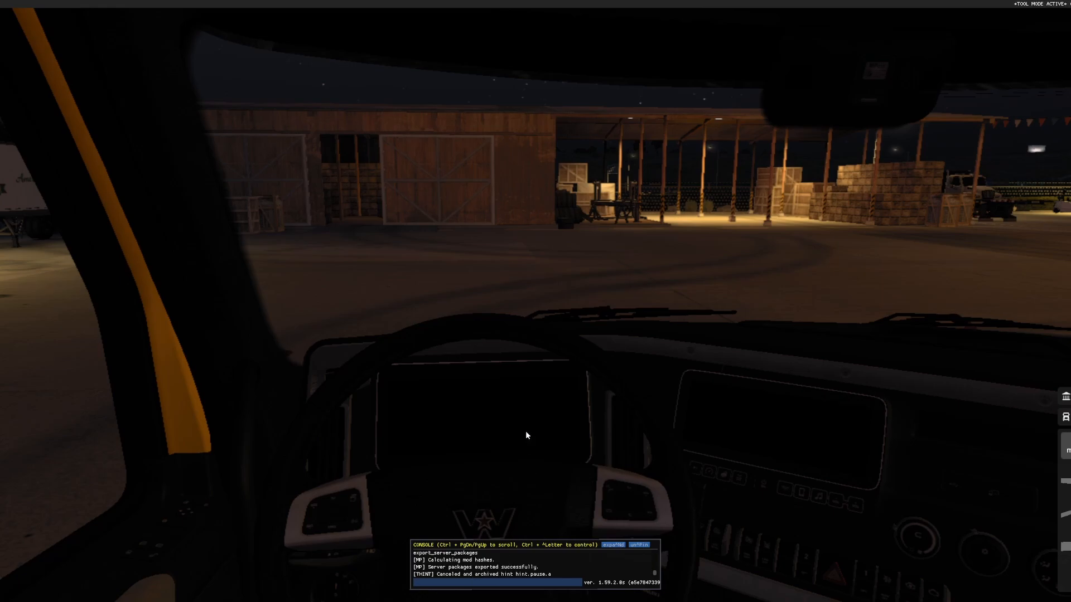
{"action": "key", "text": "grave"}
{"action": "key", "text": "Escape"}
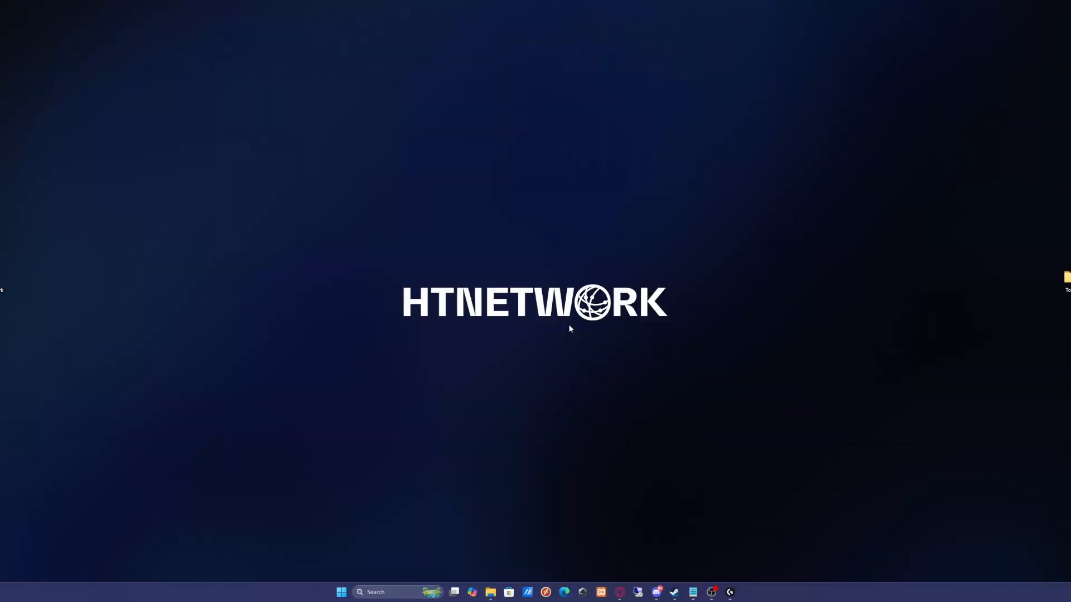
Step: Switch to File Explorer, open Documents > American Truck Simulator in the user folder on drive C, and select server_packages.dat and server_packages.sii
{"action": "mouse_move", "coordinate": [491, 590]}
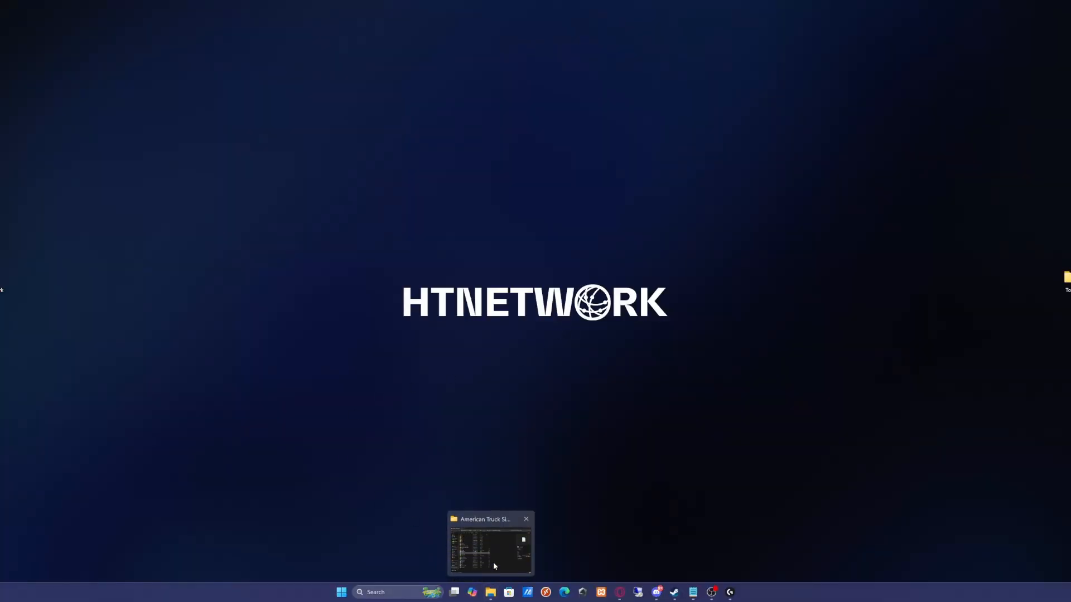
{"action": "left_click", "coordinate": [494, 563]}
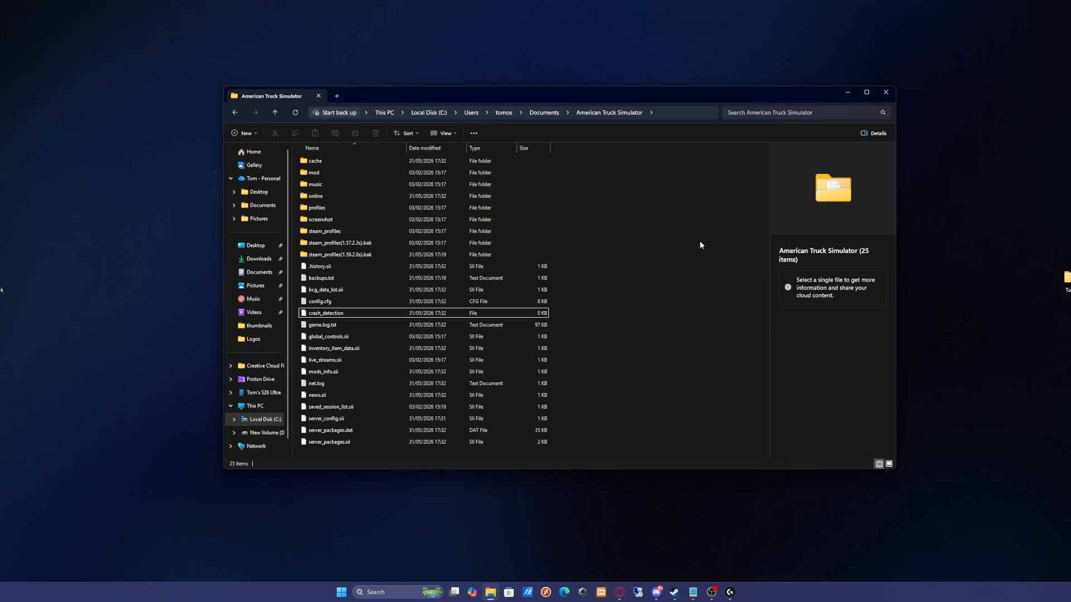
{"action": "left_click", "coordinate": [384, 113]}
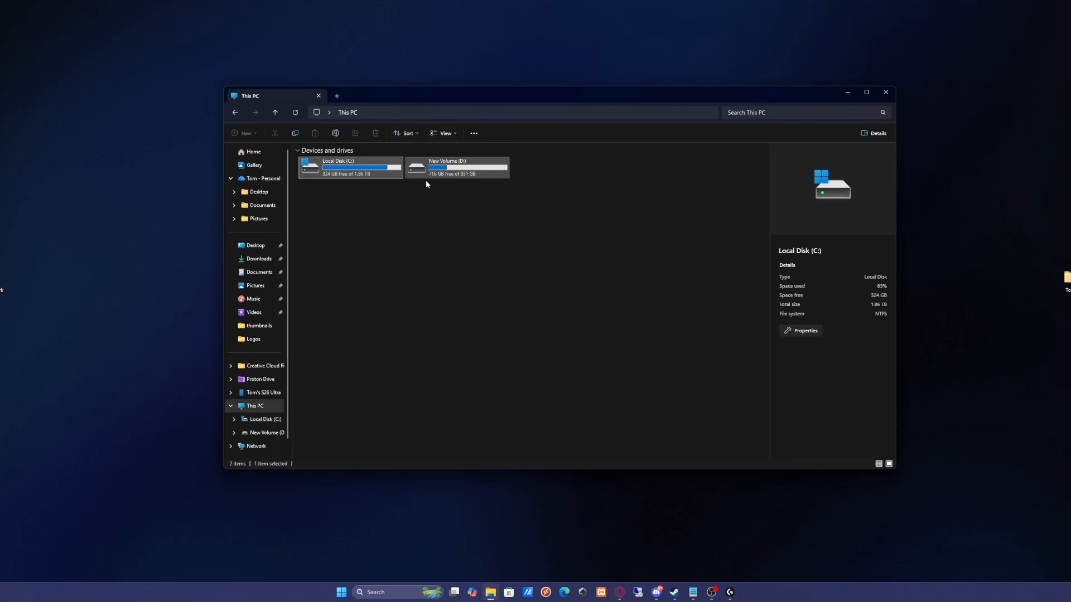
{"action": "double_click", "coordinate": [365, 173]}
{"action": "double_click", "coordinate": [337, 280]}
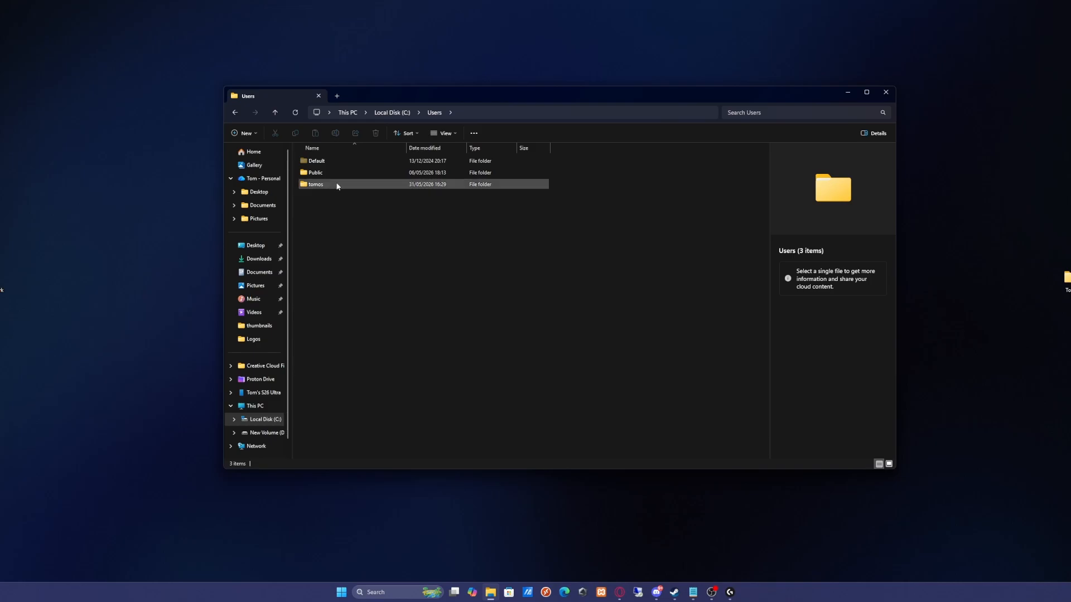
{"action": "double_click", "coordinate": [337, 184]}
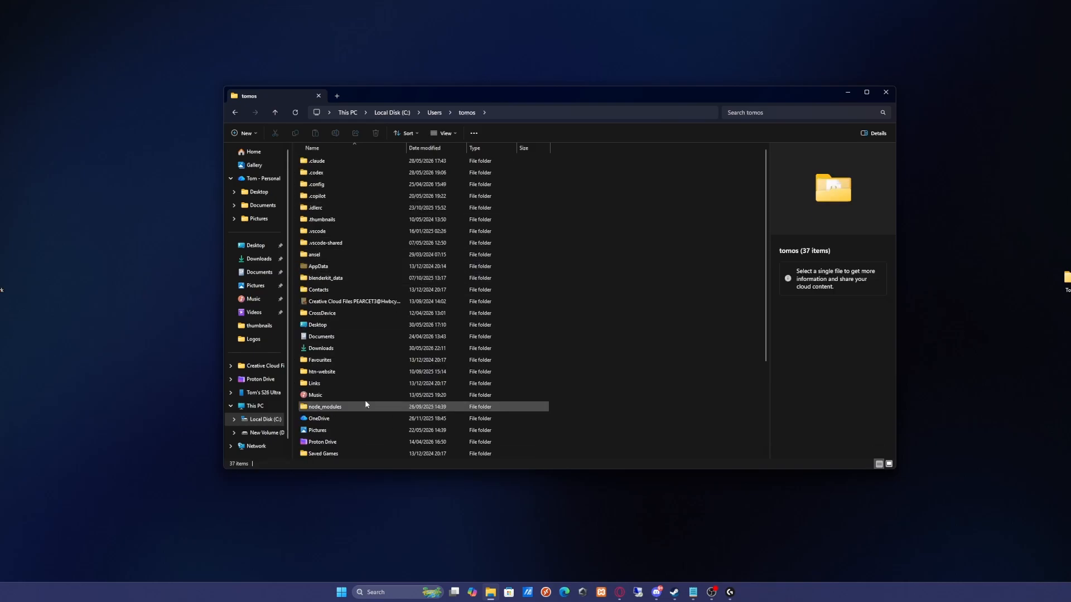
{"action": "double_click", "coordinate": [350, 334]}
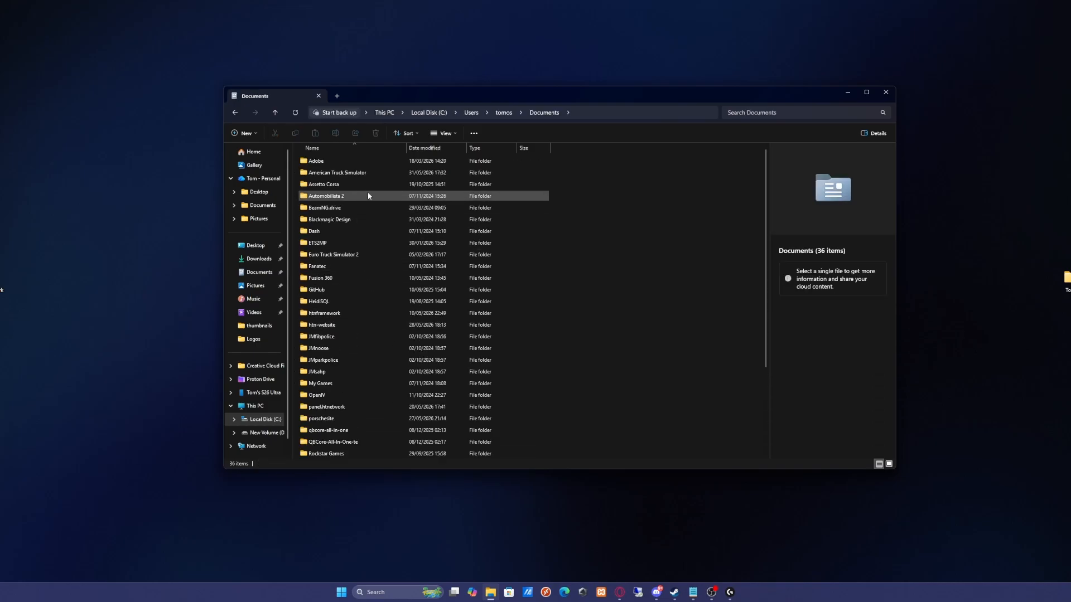
{"action": "double_click", "coordinate": [399, 174]}
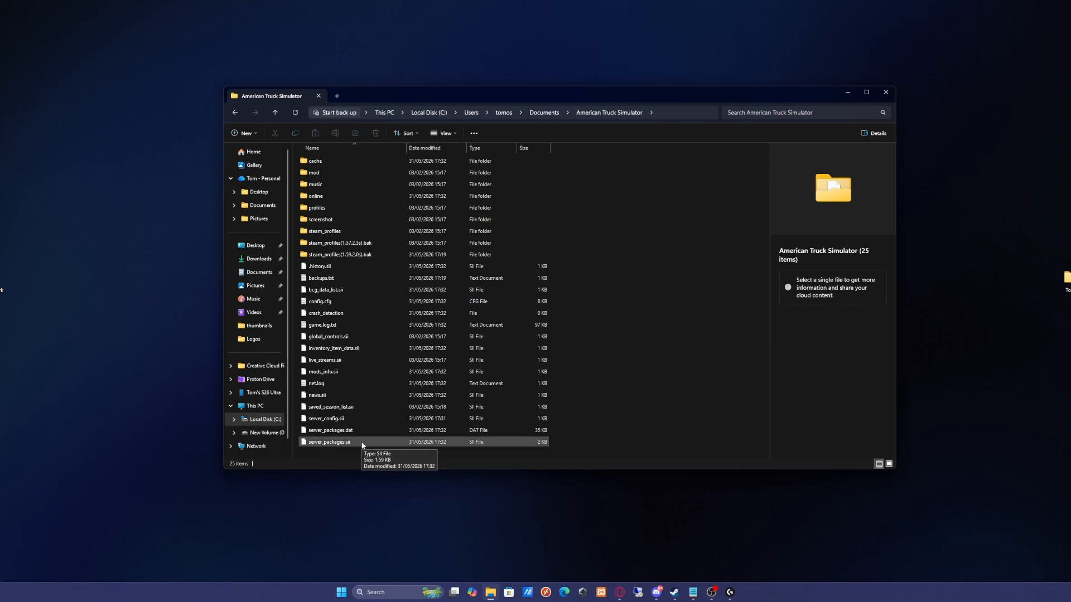
{"action": "left_click_drag", "start_coordinate": [376, 453], "coordinate": [348, 430]}
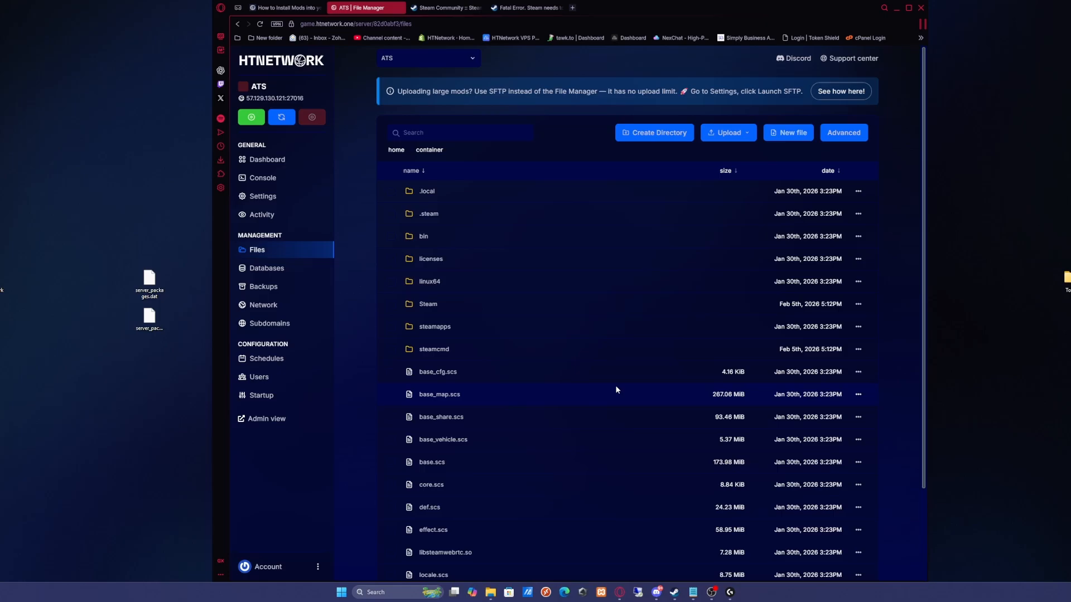
Step: In the HTNetwork panel, upload server_packages.dat and server_packages.sii from the Desktop to the ATS server's container folder
{"action": "left_click", "coordinate": [303, 270]}
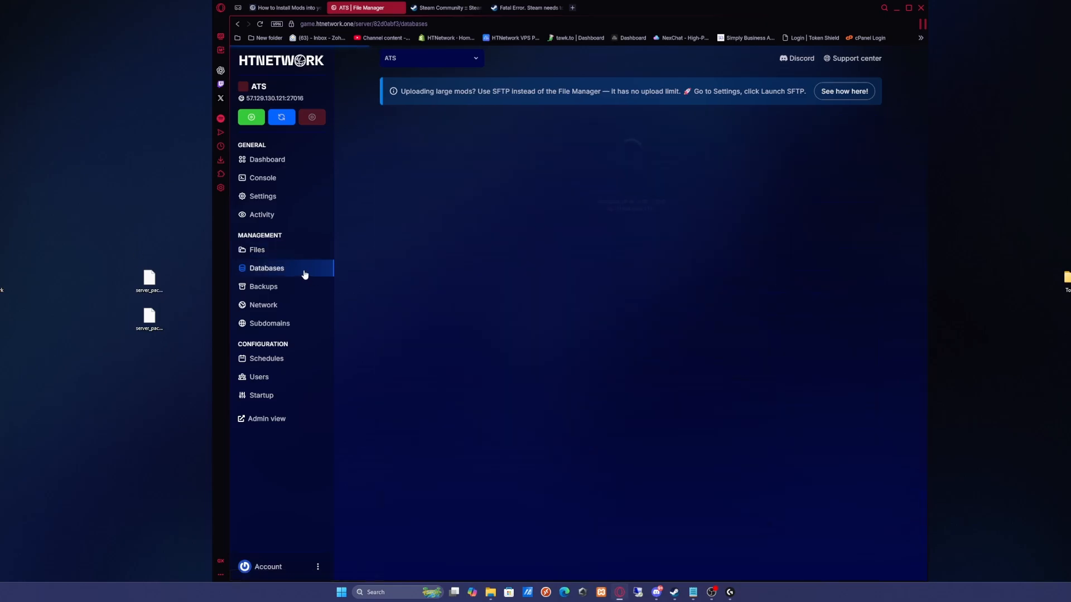
{"action": "left_click", "coordinate": [306, 253]}
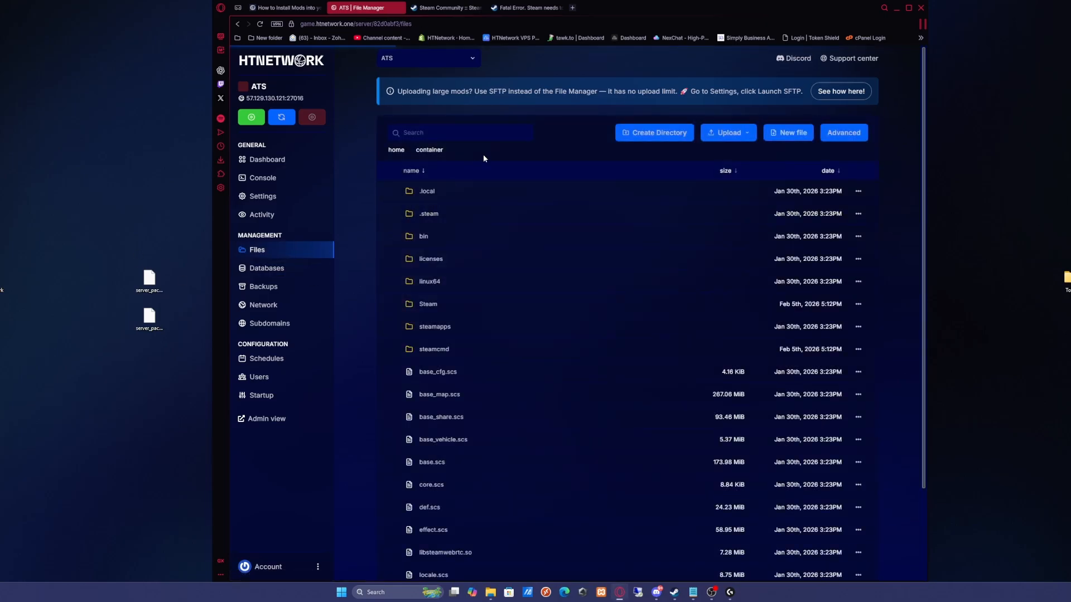
{"action": "left_click", "coordinate": [728, 133]}
{"action": "left_click", "coordinate": [736, 158]}
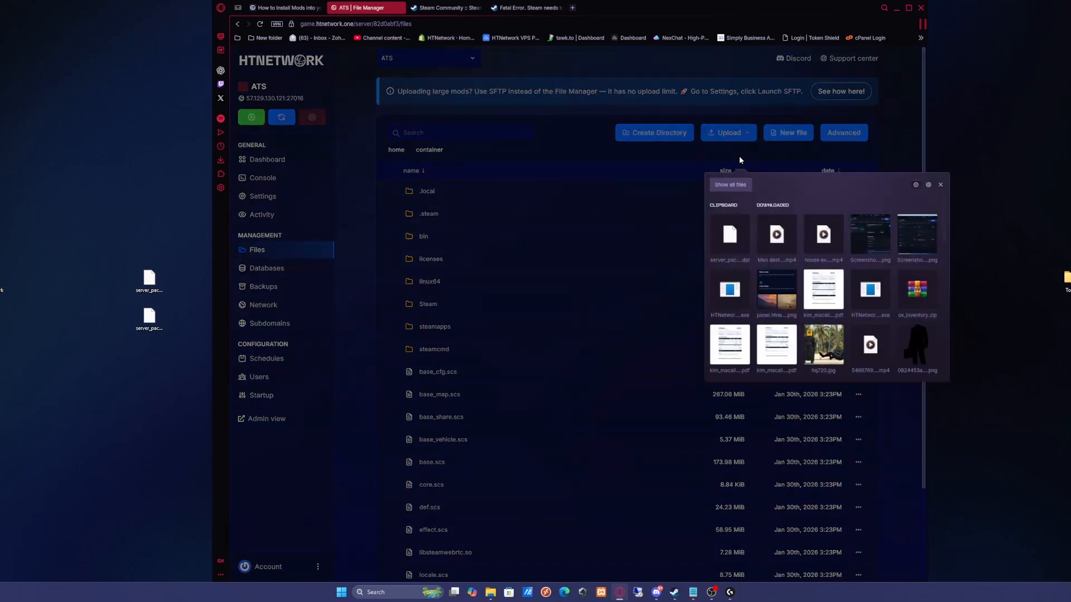
{"action": "left_click", "coordinate": [733, 186]}
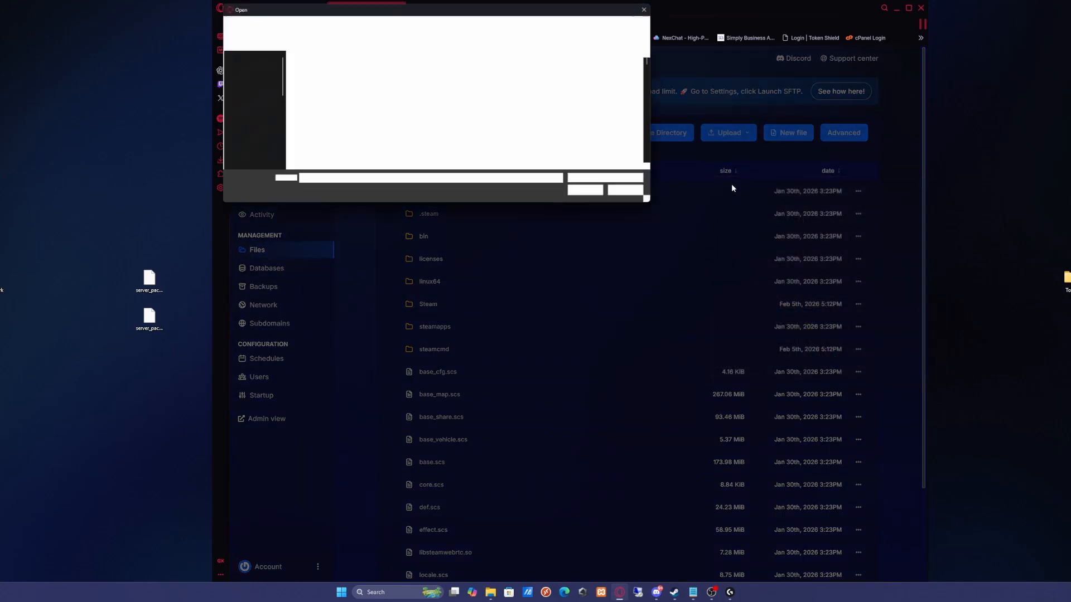
{"action": "left_click", "coordinate": [246, 124]}
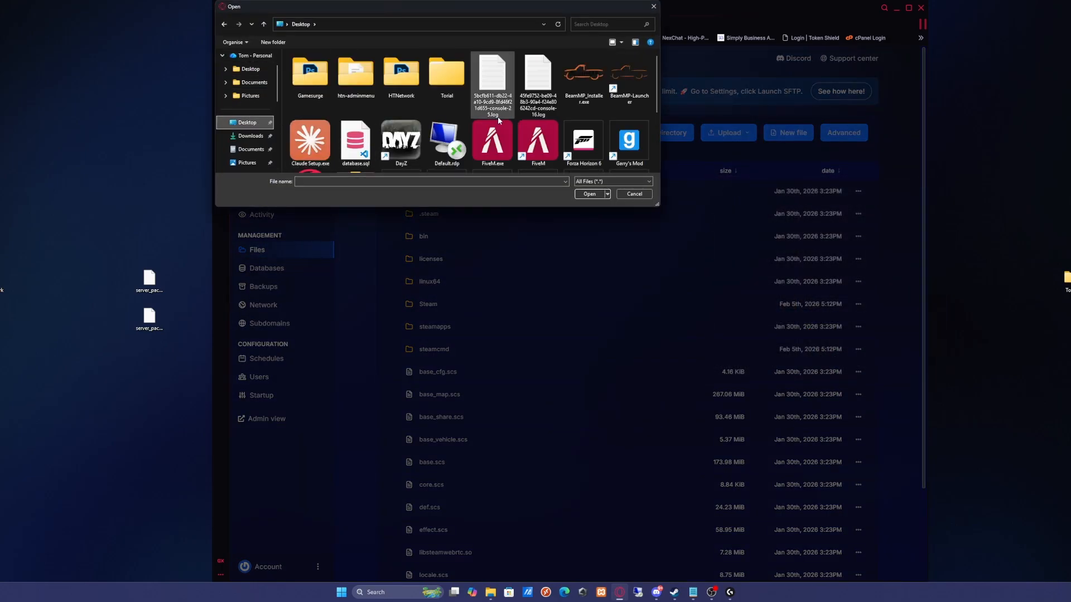
{"action": "scroll", "coordinate": [501, 101], "scroll_direction": "down", "scroll_amount": 1}
{"action": "scroll", "coordinate": [501, 101], "scroll_direction": "up", "scroll_amount": 1}
{"action": "scroll", "coordinate": [501, 100], "scroll_direction": "down", "scroll_amount": 1}
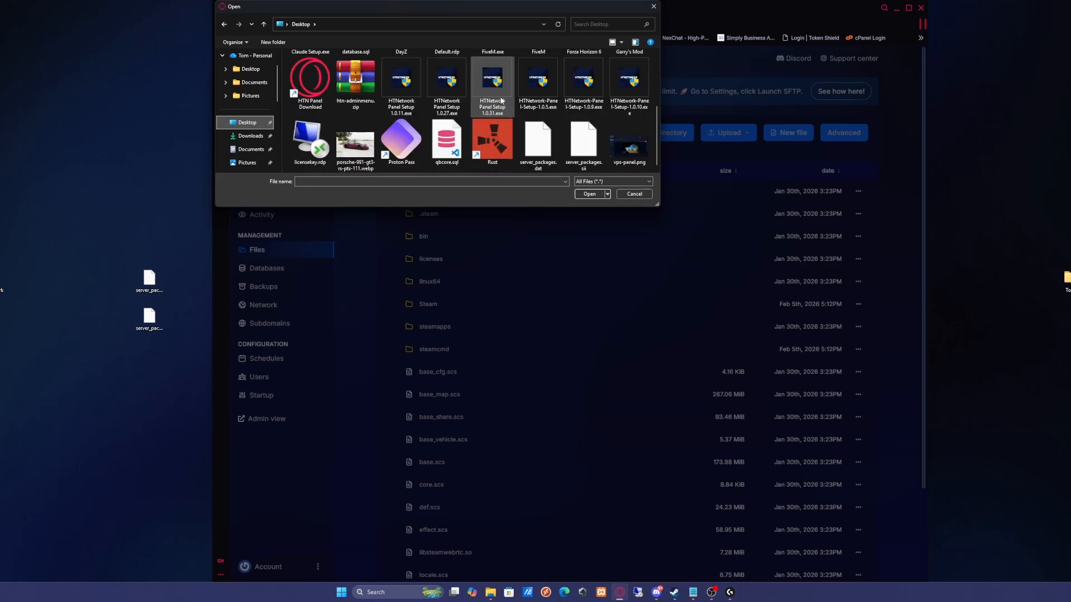
{"action": "scroll", "coordinate": [501, 100], "scroll_direction": "up", "scroll_amount": 1}
{"action": "scroll", "coordinate": [561, 143], "scroll_direction": "down", "scroll_amount": 1}
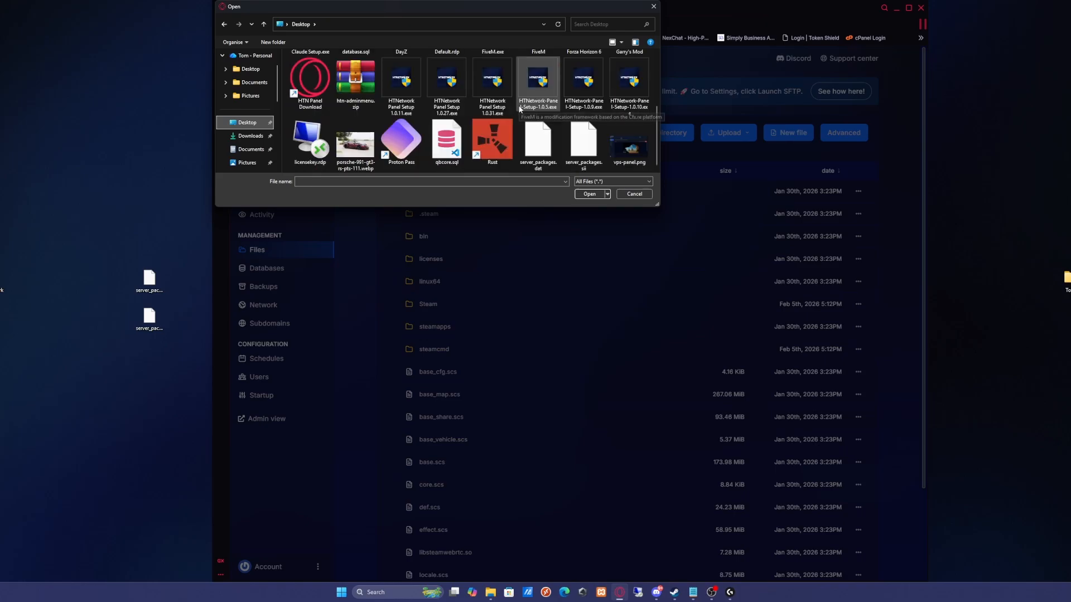
{"action": "left_click", "coordinate": [536, 159]}
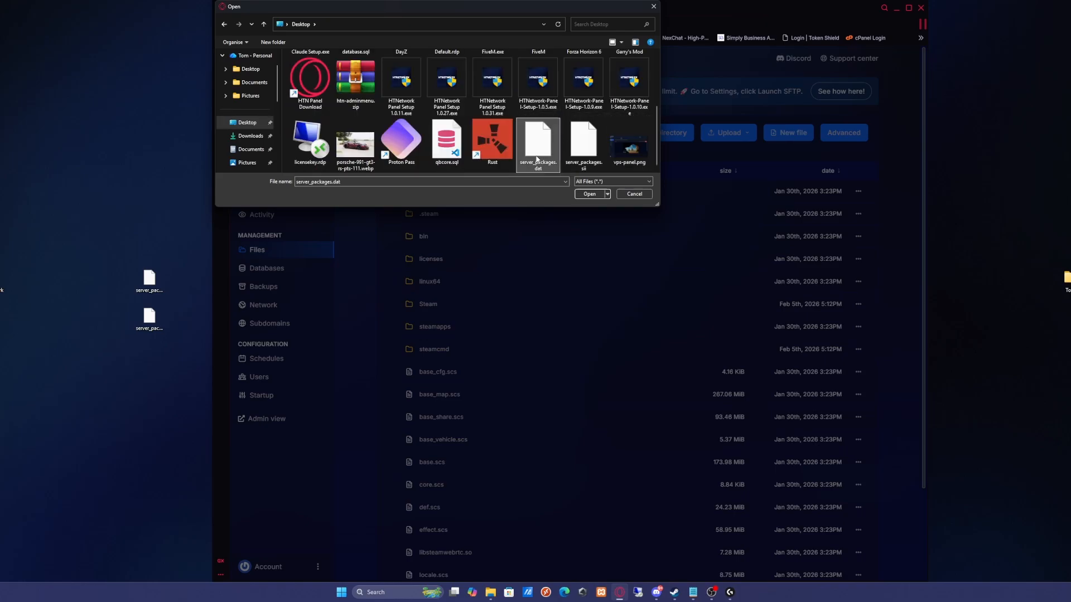
{"action": "left_click", "coordinate": [584, 158], "text": "ctrl"}
{"action": "left_click", "coordinate": [590, 194]}
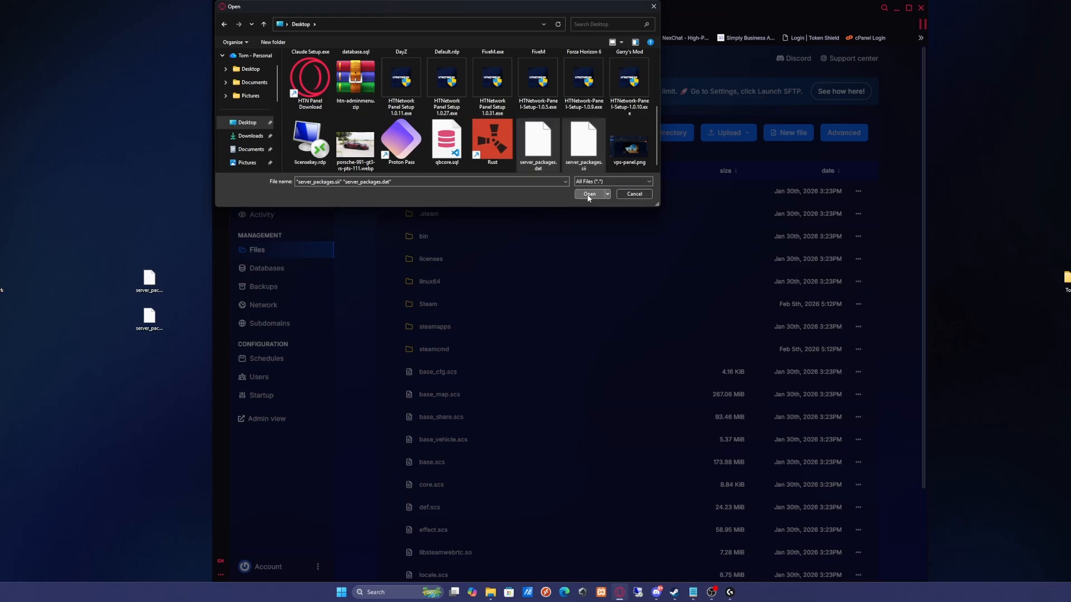
Step: Check the server's container folder listing for the uploaded server_packages.dat and server_packages.sii files
{"action": "scroll", "coordinate": [599, 190], "scroll_direction": "down", "scroll_amount": 3}
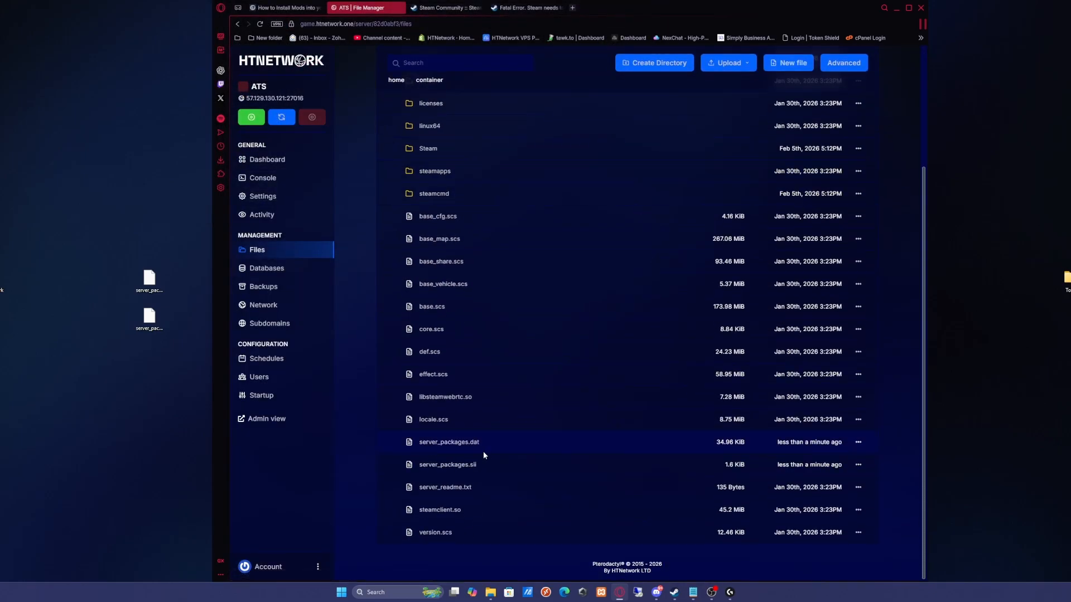
{"action": "scroll", "coordinate": [498, 444], "scroll_direction": "up", "scroll_amount": 3}
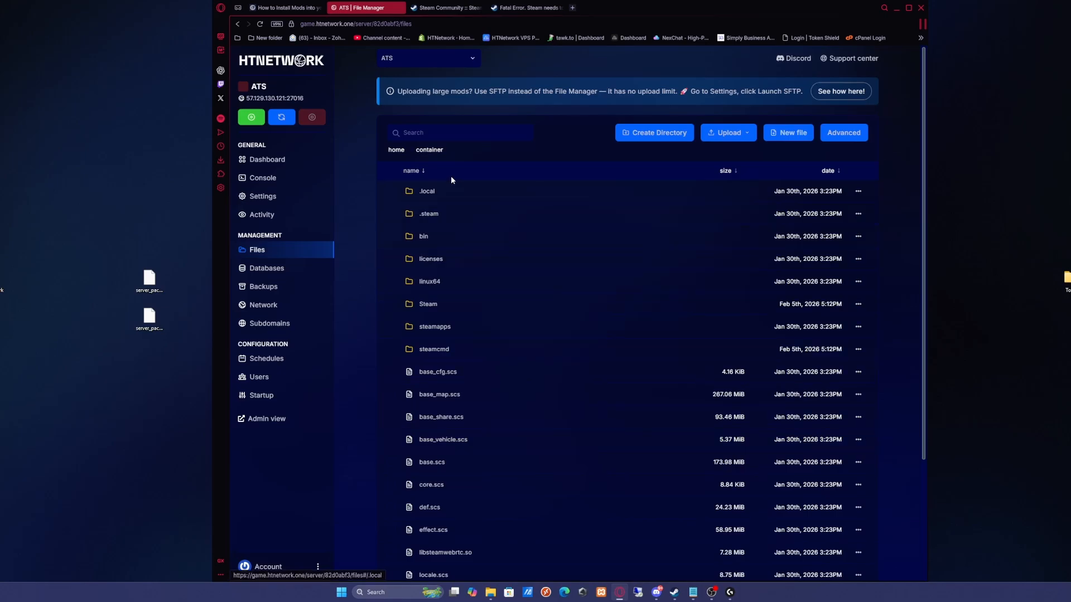
{"action": "scroll", "coordinate": [491, 255], "scroll_direction": "down", "scroll_amount": 3}
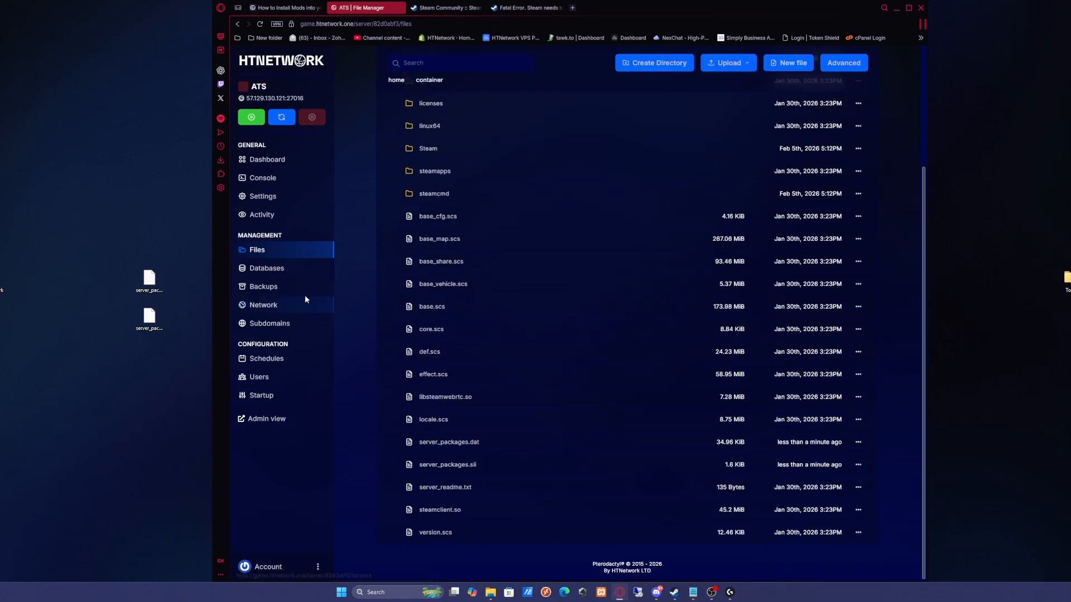
{"action": "left_click", "coordinate": [291, 268]}
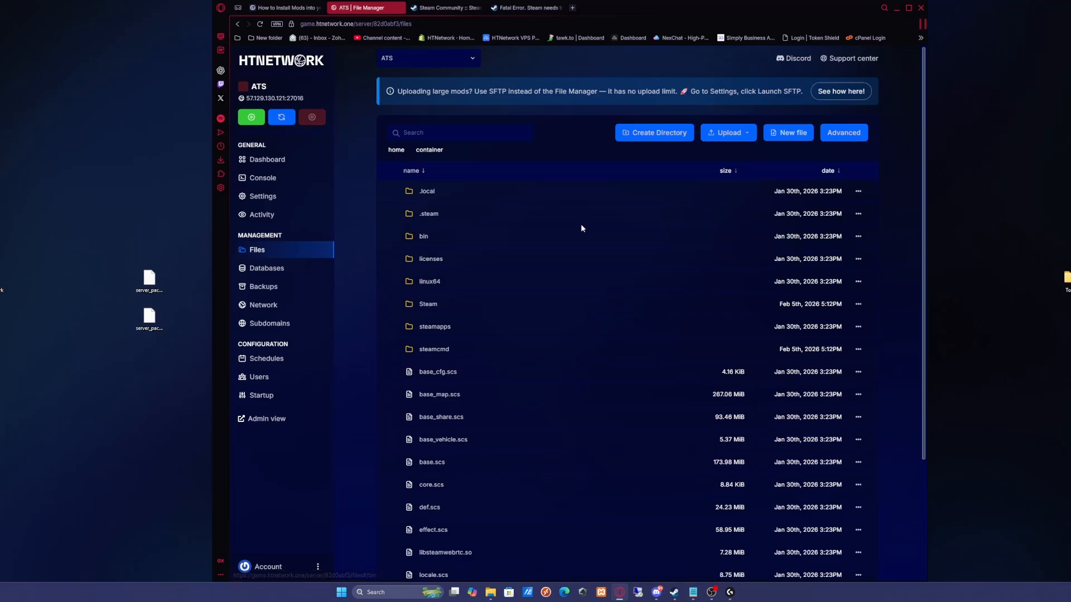
{"action": "scroll", "coordinate": [580, 223], "scroll_direction": "down", "scroll_amount": 5}
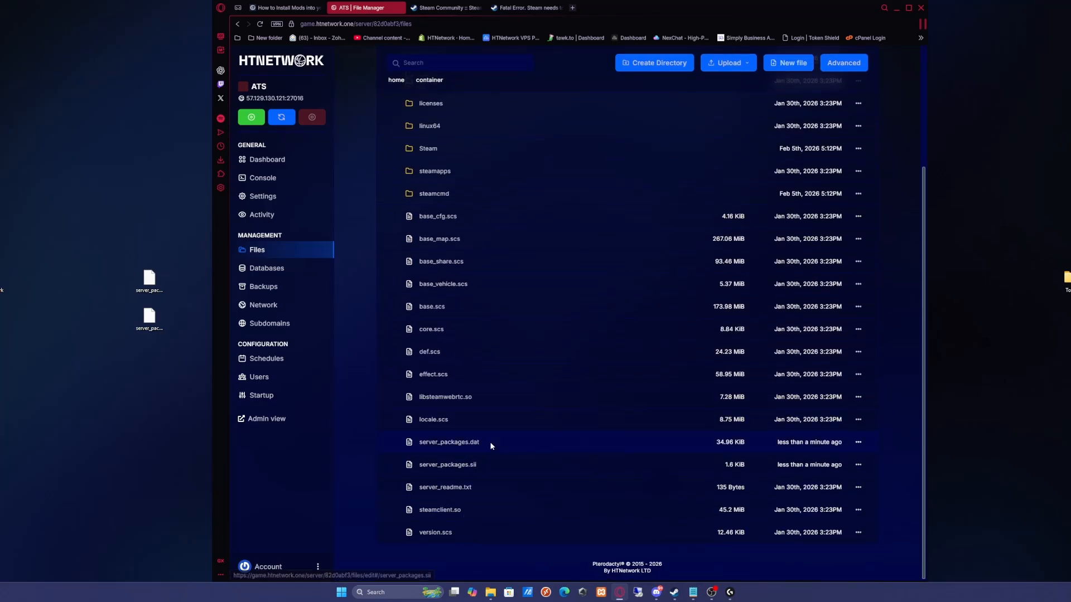
{"action": "scroll", "coordinate": [513, 386], "scroll_direction": "up", "scroll_amount": 3}
Step: Go to the ATS server's dashboard and open its console page
{"action": "left_click", "coordinate": [268, 159]}
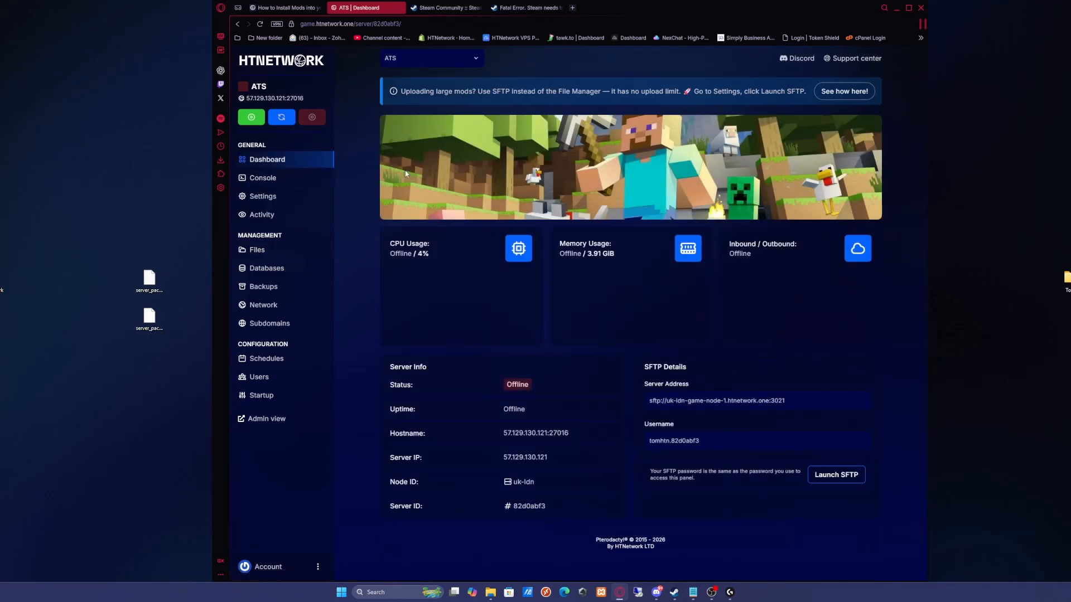
{"action": "left_click", "coordinate": [312, 180]}
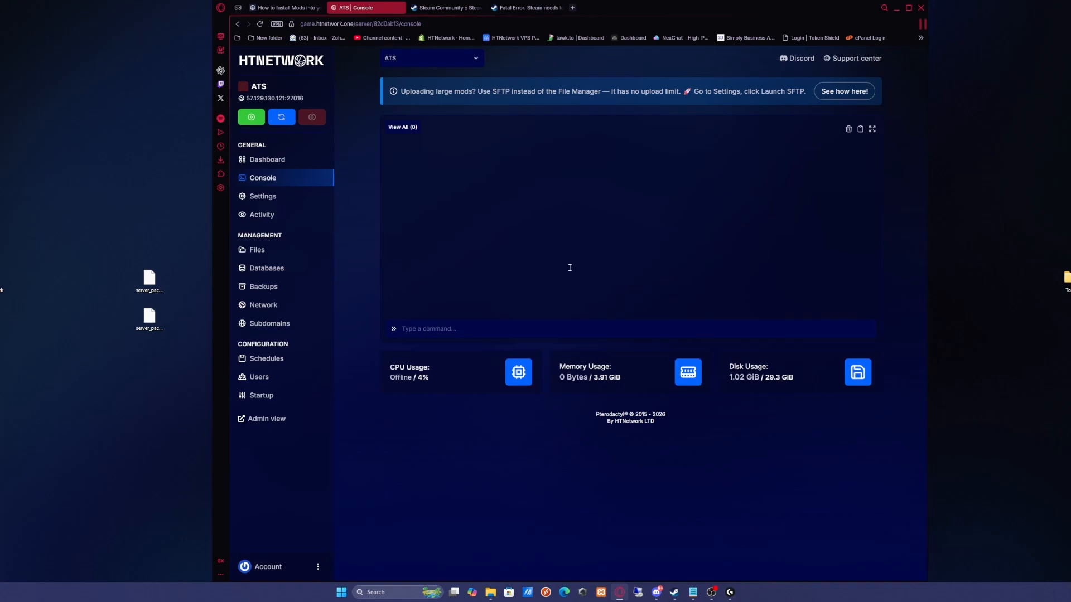